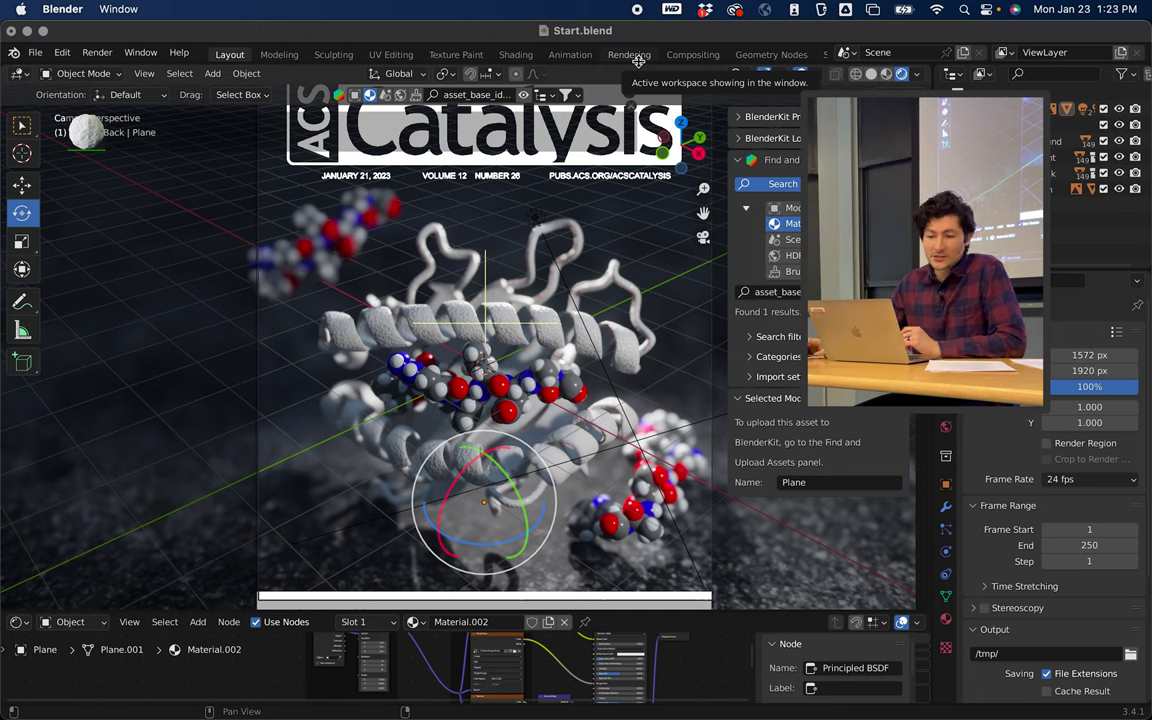
Render the protein cover image, zoom around the result, then close the render window
{"action": "left_click", "coordinate": [98, 54]}
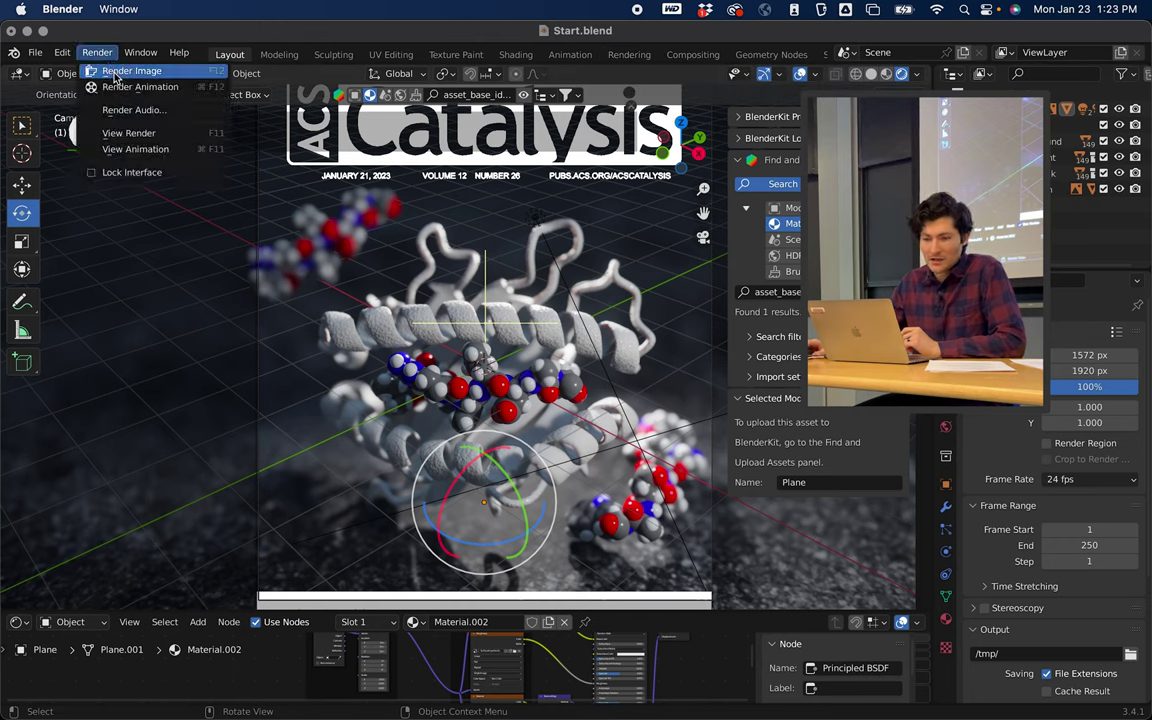
{"action": "left_click", "coordinate": [115, 76]}
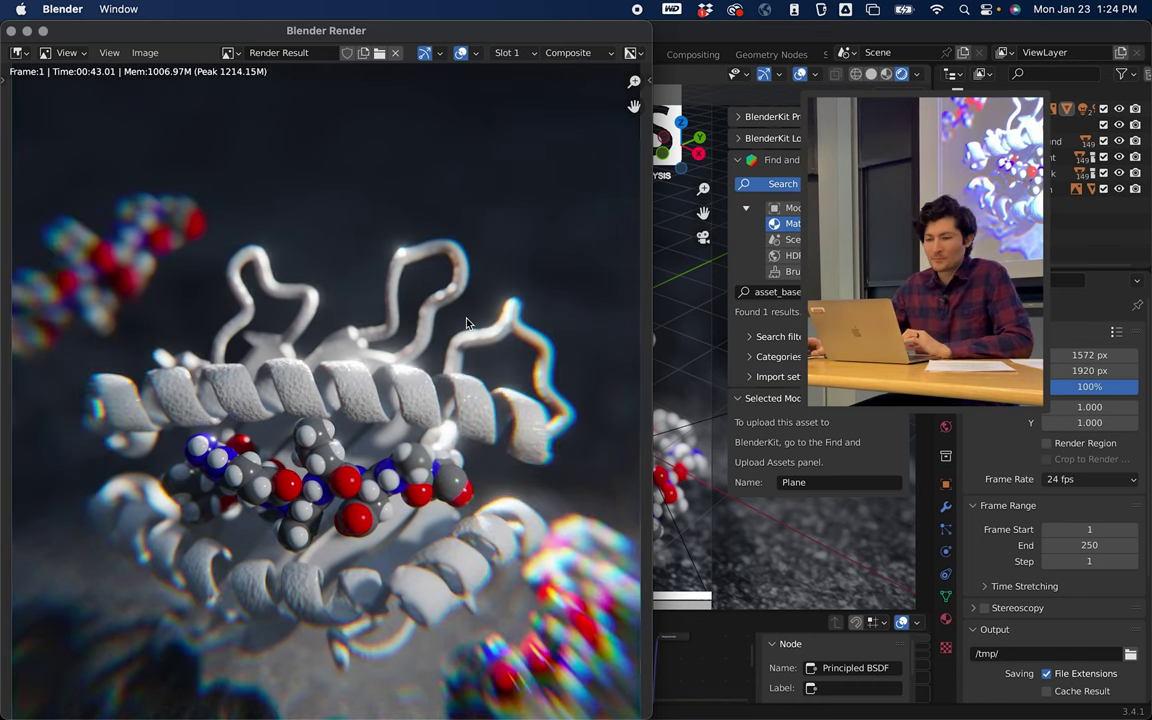
{"action": "scroll", "coordinate": [338, 381], "scroll_direction": "down", "scroll_amount": 3}
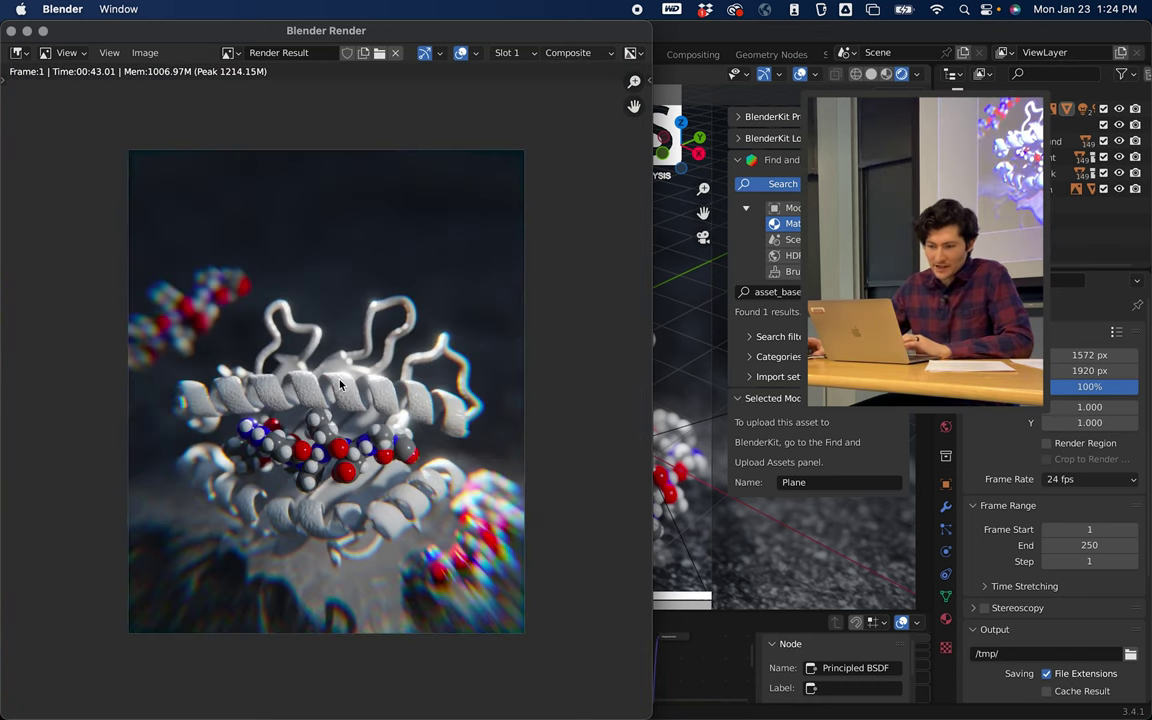
{"action": "scroll", "coordinate": [305, 341], "scroll_direction": "down", "scroll_amount": 1}
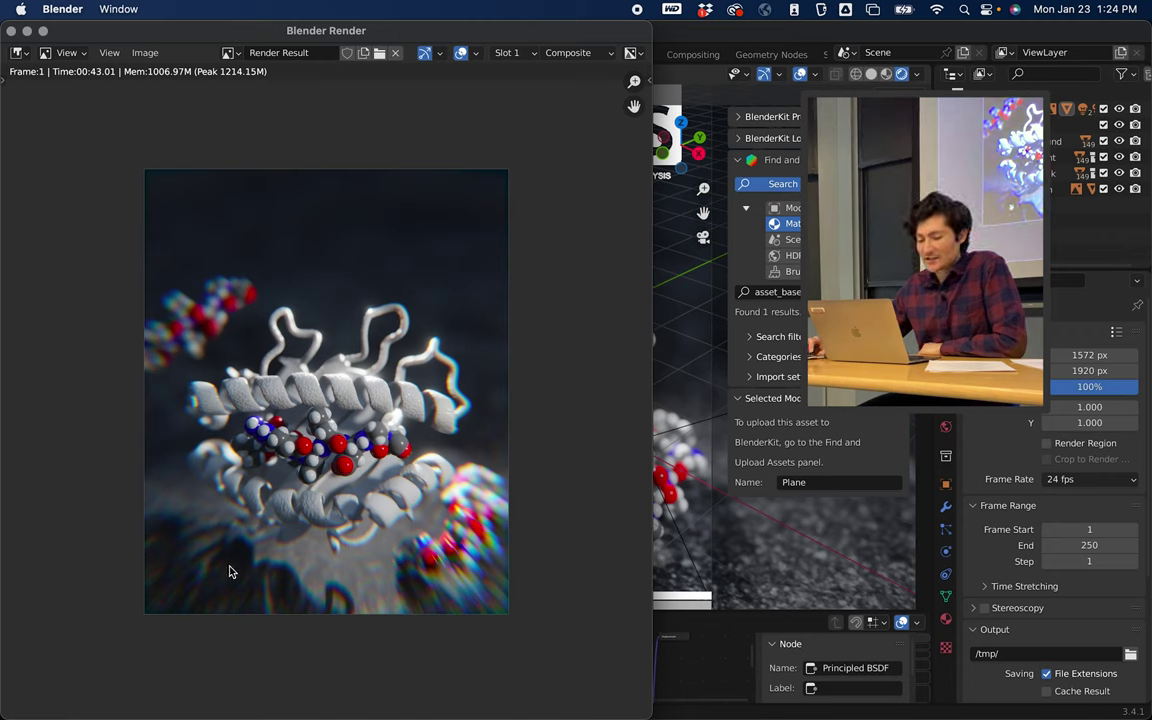
{"action": "scroll", "coordinate": [232, 468], "scroll_direction": "up", "scroll_amount": 1}
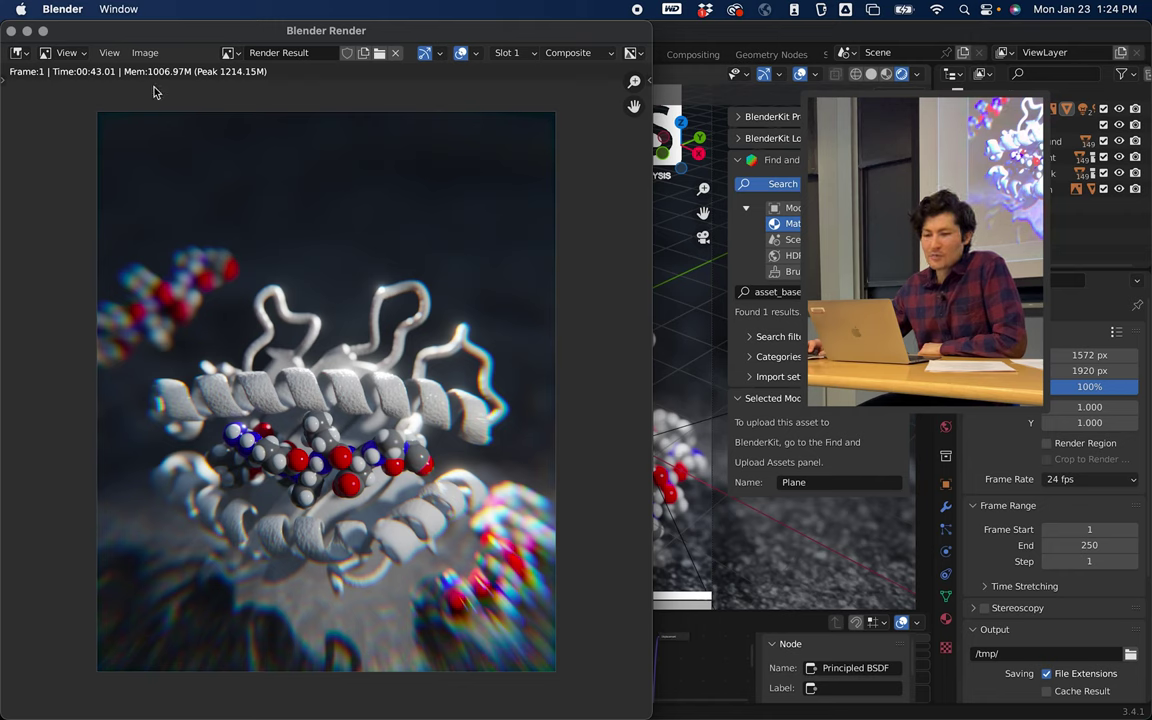
{"action": "left_click", "coordinate": [11, 31]}
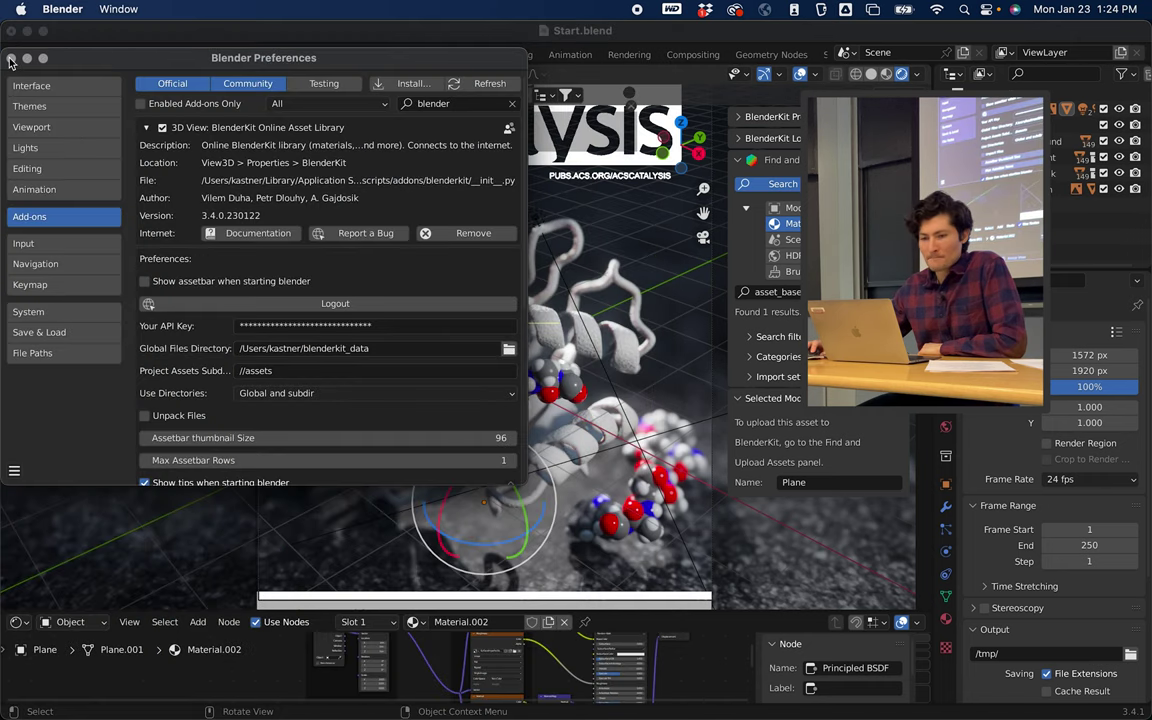
Close Preferences and bring up the Compositing node tree, panned and zoomed into view
{"action": "left_click", "coordinate": [11, 59]}
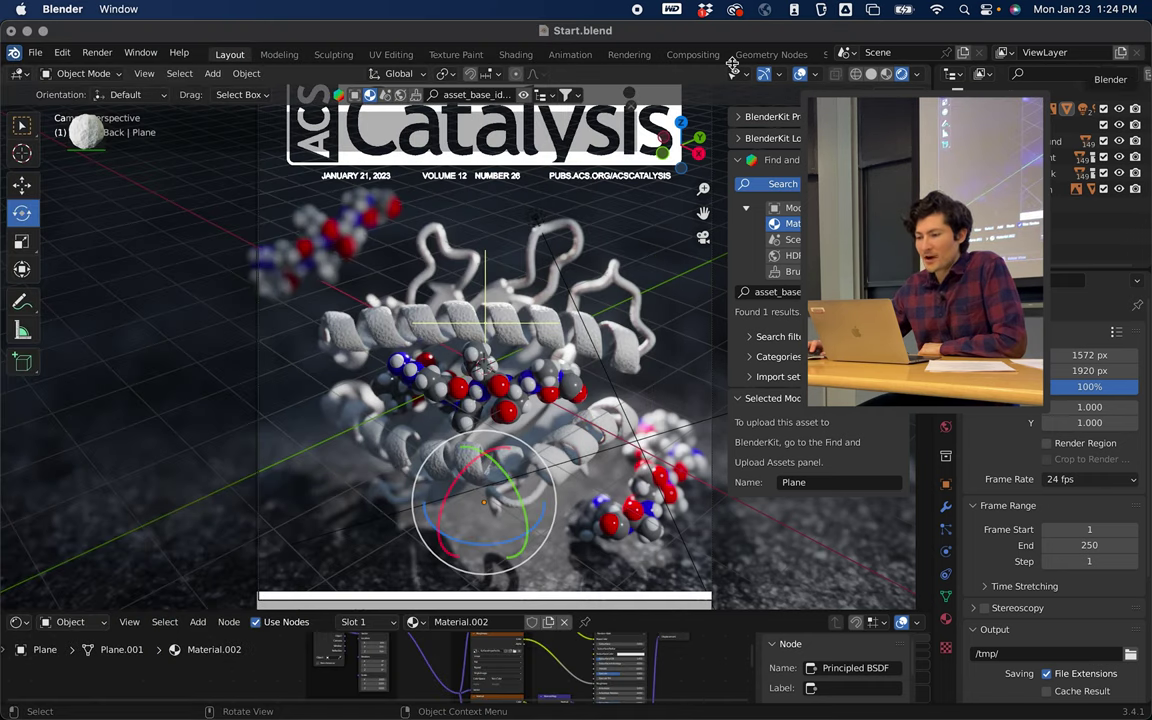
{"action": "left_click", "coordinate": [694, 55]}
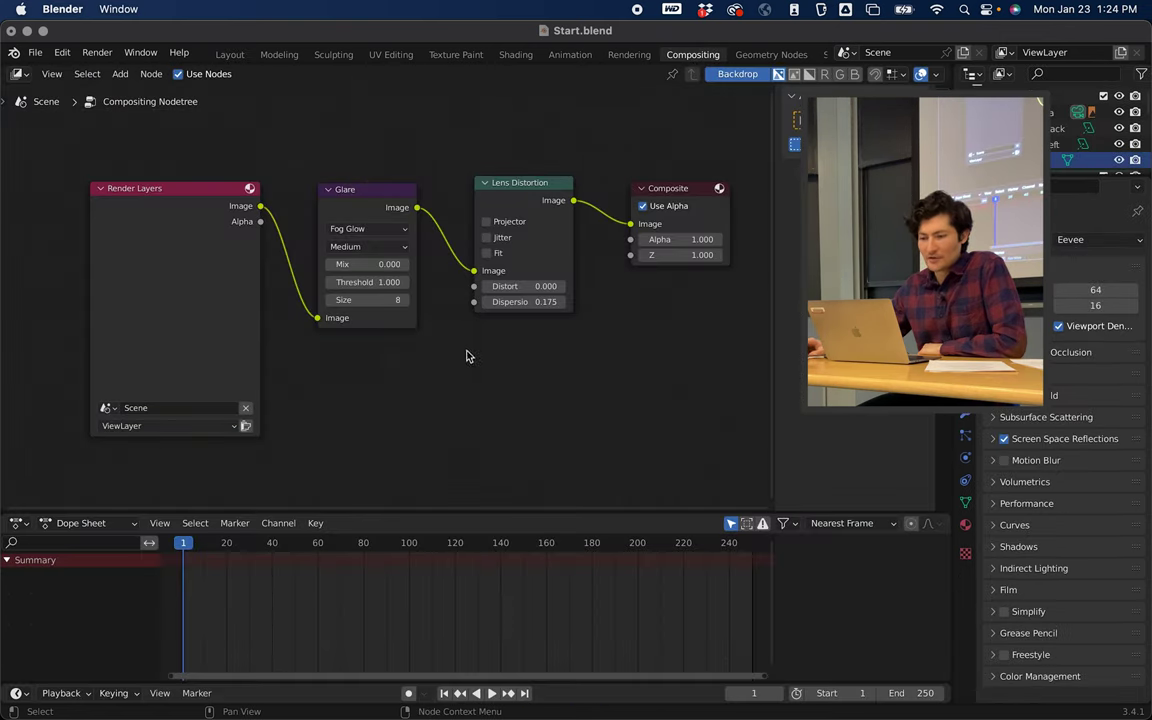
{"action": "middle_click_drag", "start_coordinate": [466, 356], "coordinate": [431, 358]}
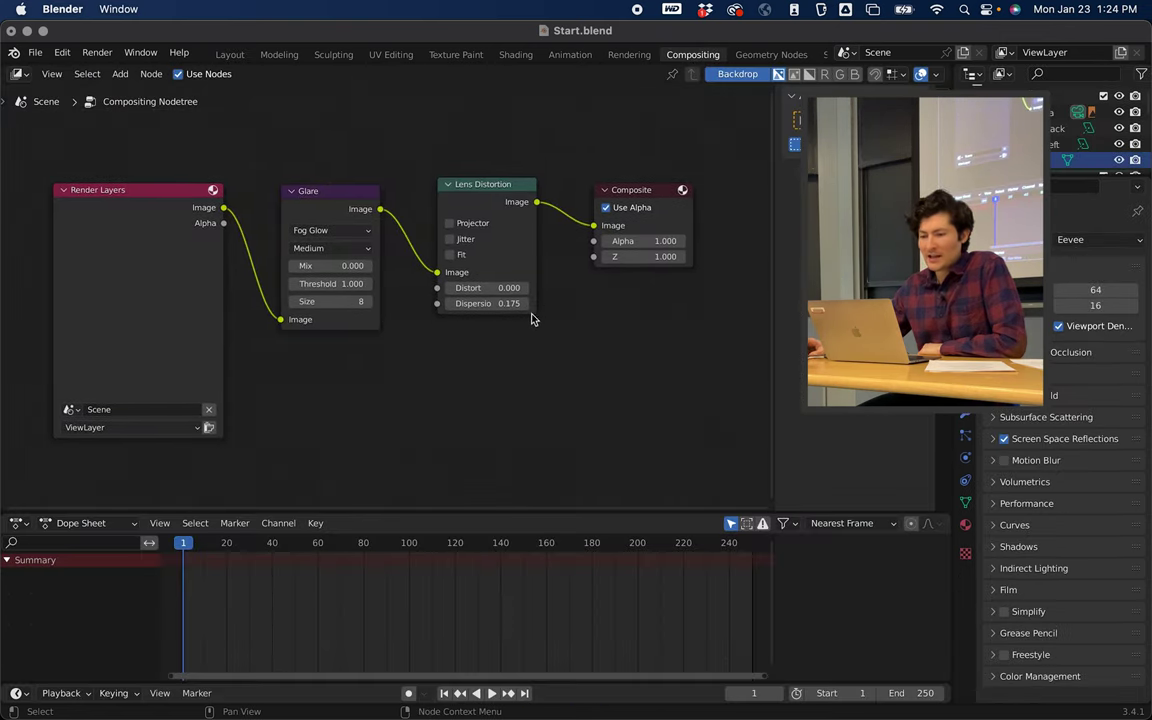
{"action": "scroll", "coordinate": [520, 345], "scroll_direction": "down", "scroll_amount": 1}
{"action": "scroll", "coordinate": [513, 352], "scroll_direction": "down", "scroll_amount": 1}
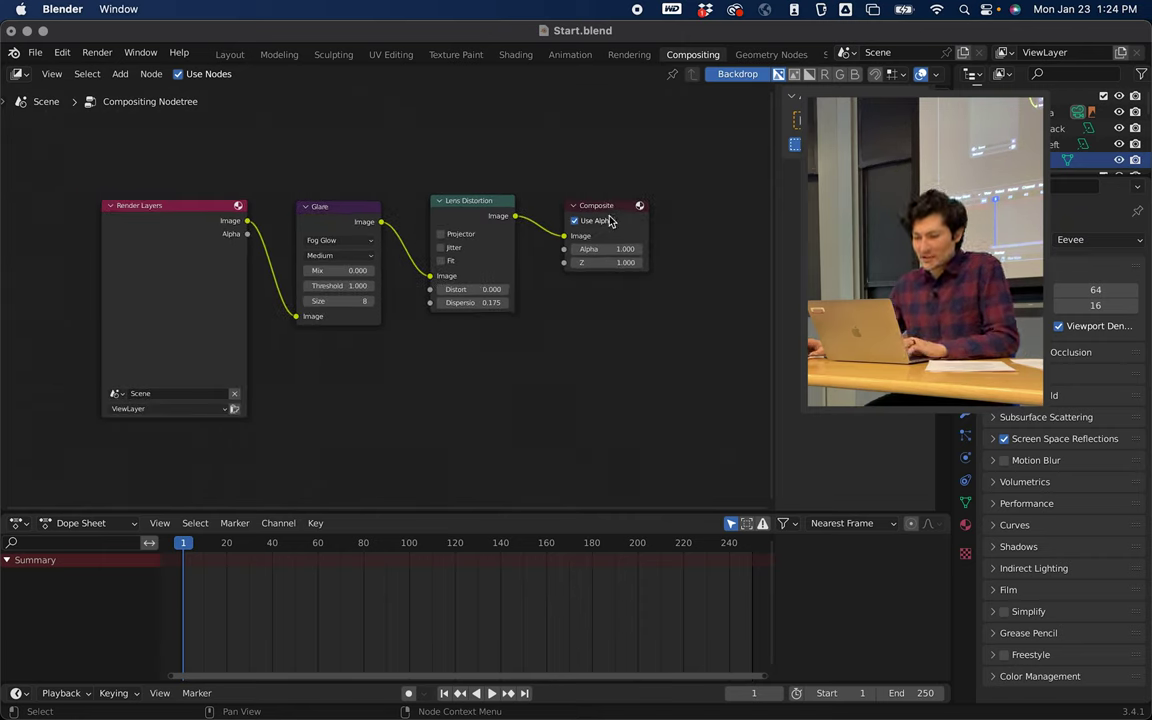
Nudge the Composite node slightly to the right
{"action": "left_click_drag", "start_coordinate": [612, 206], "coordinate": [638, 202]}
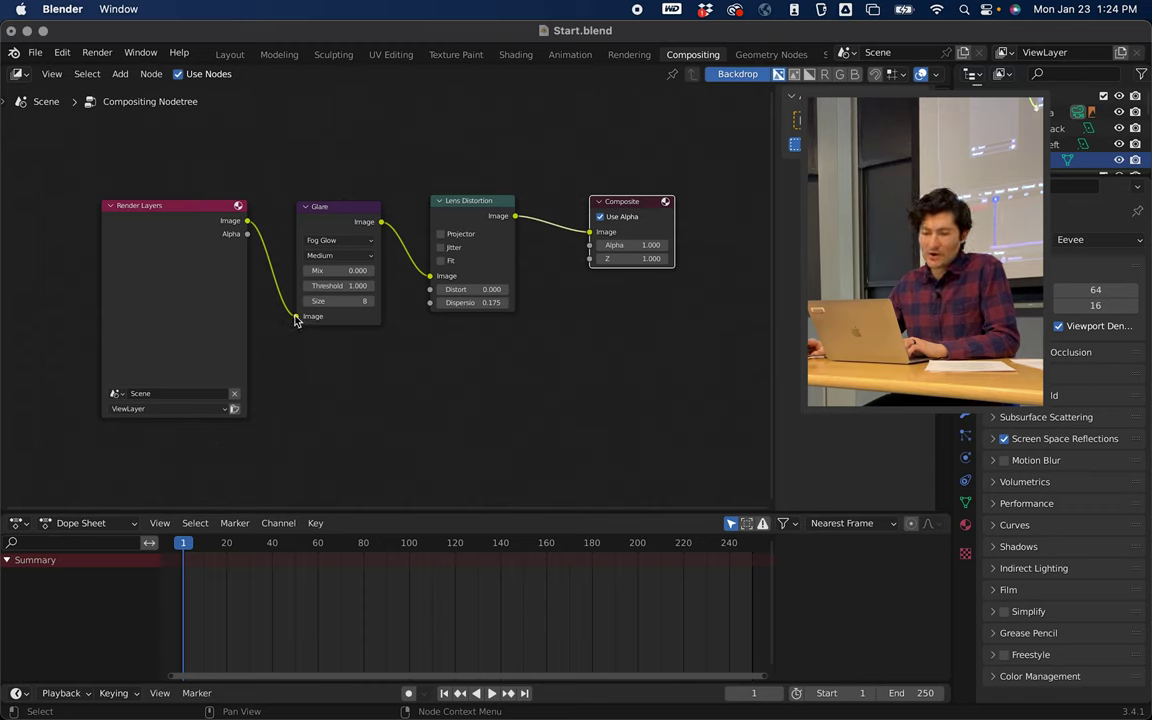
{"action": "mouse_move", "coordinate": [296, 318]}
{"action": "left_mouse_down"}
{"action": "mouse_move", "coordinate": [280, 322]}
{"action": "mouse_move", "coordinate": [267, 274]}
{"action": "mouse_move", "coordinate": [297, 318]}
{"action": "left_mouse_up"}
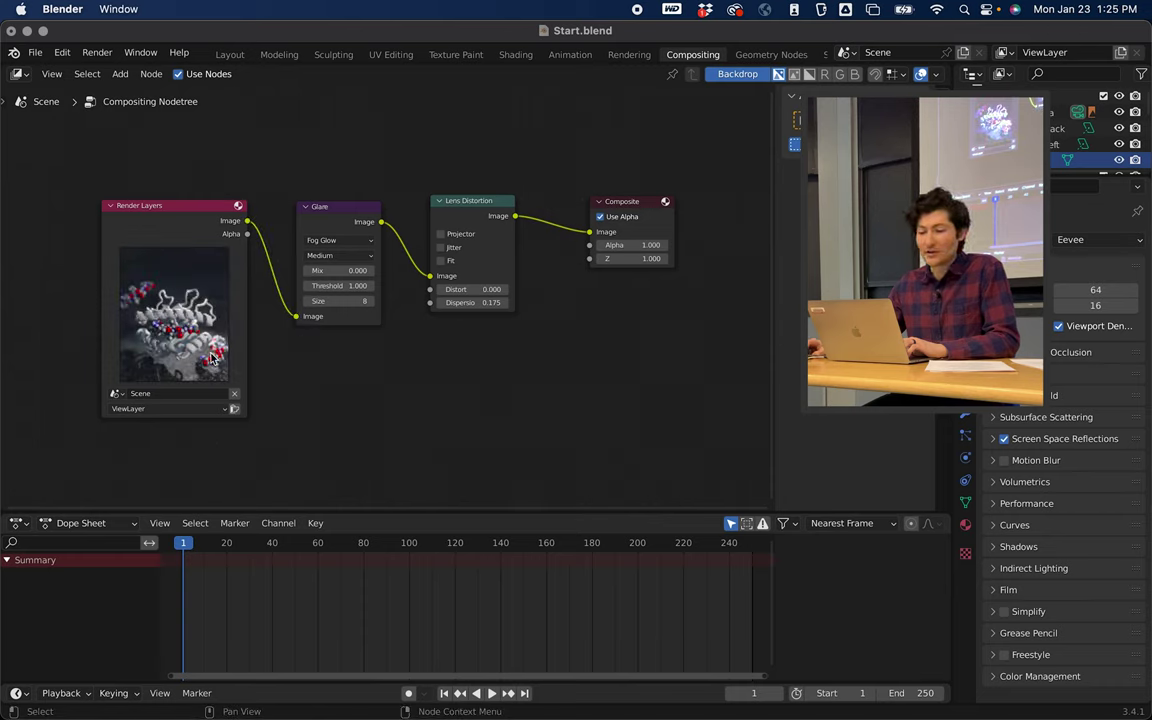
{"action": "key", "text": "shift+a"}
Add a Viewer node below Composite and feed it the Lens Distortion Image output
{"action": "left_click", "coordinate": [532, 352]}
{"action": "type", "text": "v"}
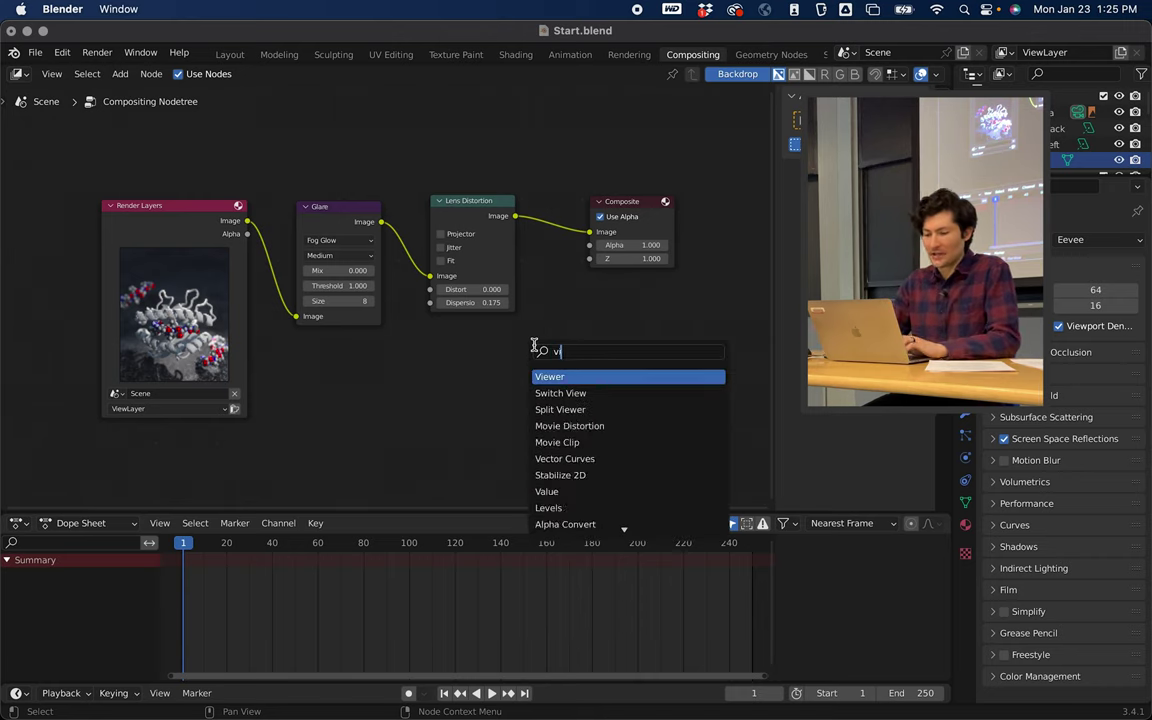
{"action": "type", "text": "iew"}
{"action": "key", "text": "Return"}
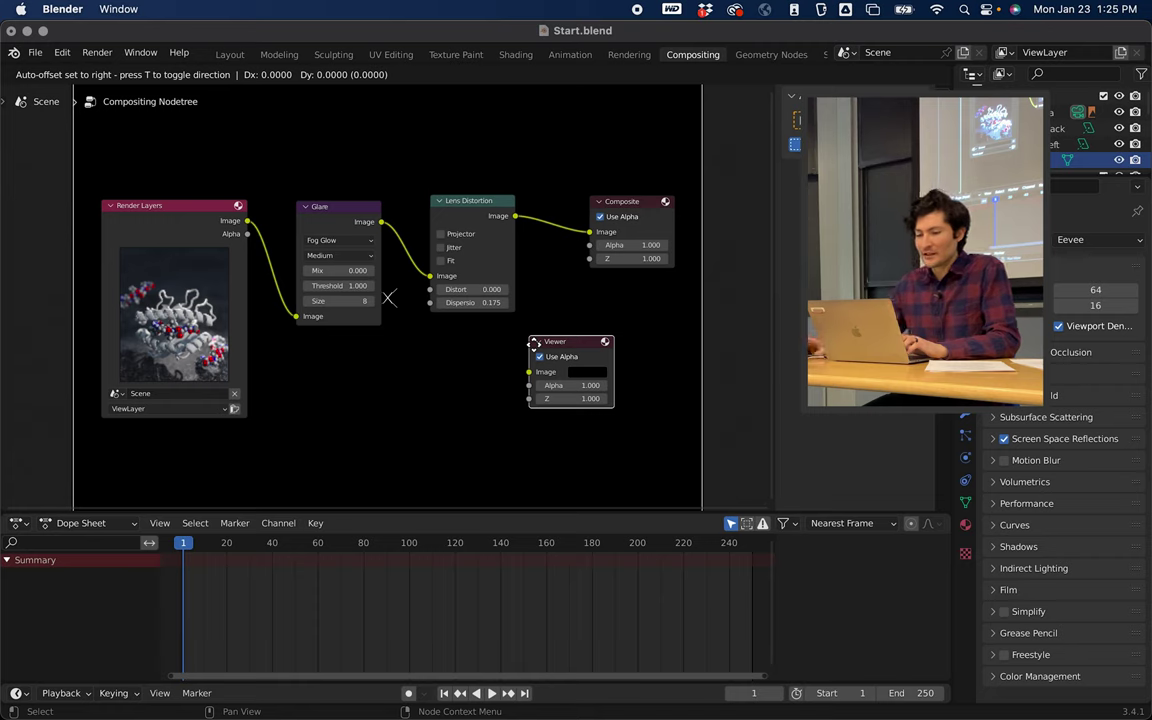
{"action": "left_click", "coordinate": [592, 290]}
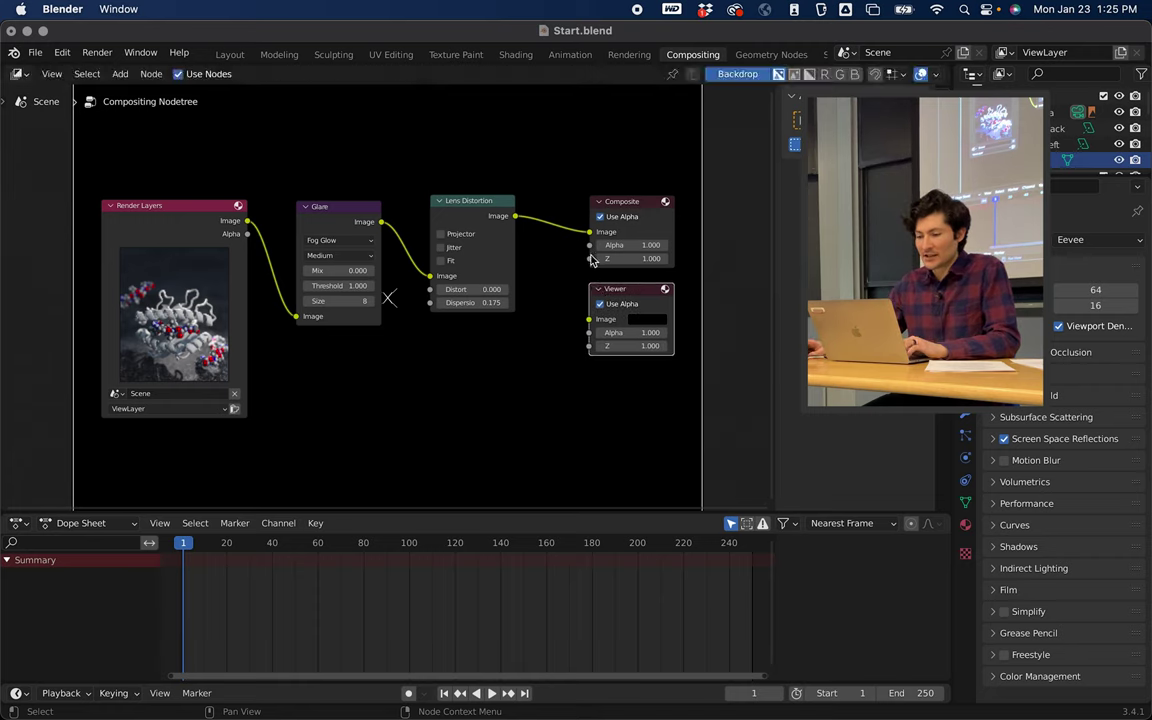
{"action": "left_click_drag", "start_coordinate": [590, 240], "coordinate": [589, 319]}
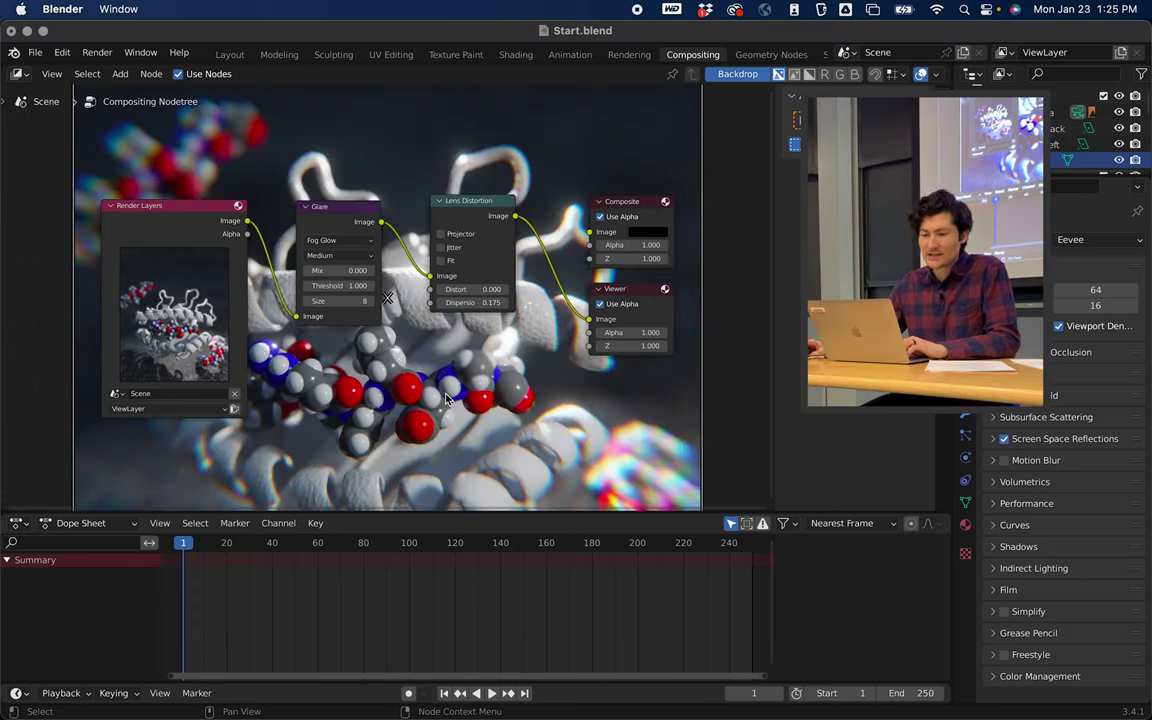
{"action": "scroll", "coordinate": [310, 320], "scroll_direction": "down", "scroll_amount": 2}
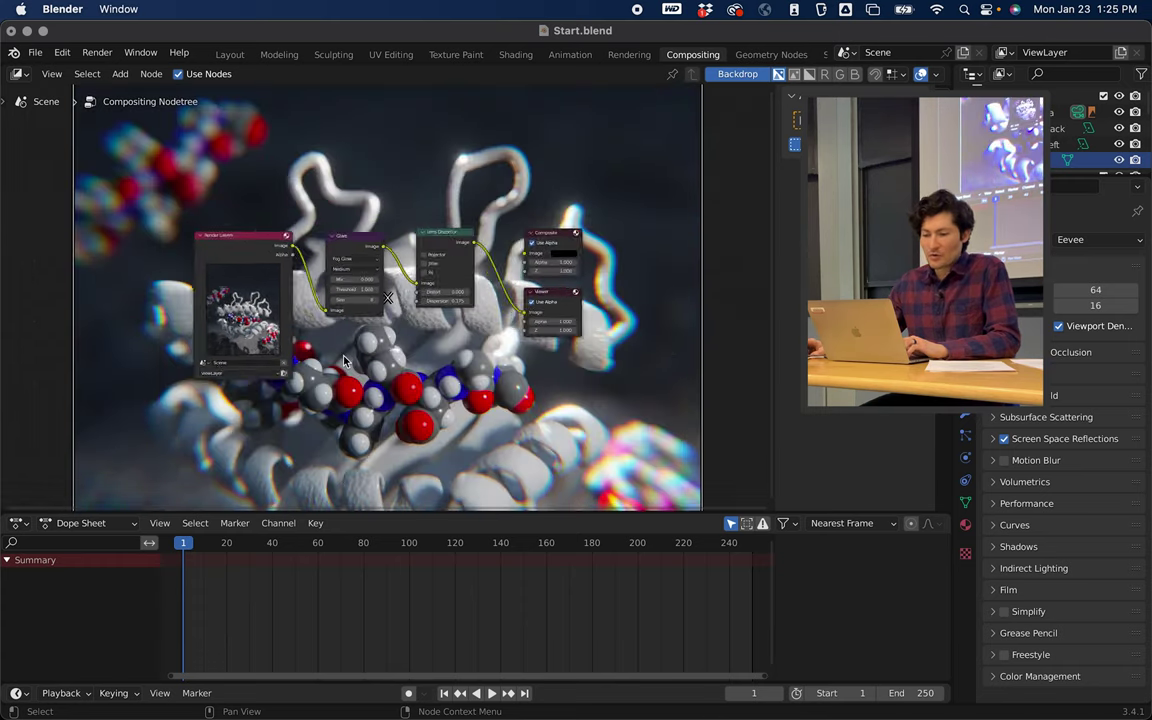
{"action": "scroll", "coordinate": [343, 360], "scroll_direction": "up", "scroll_amount": 2}
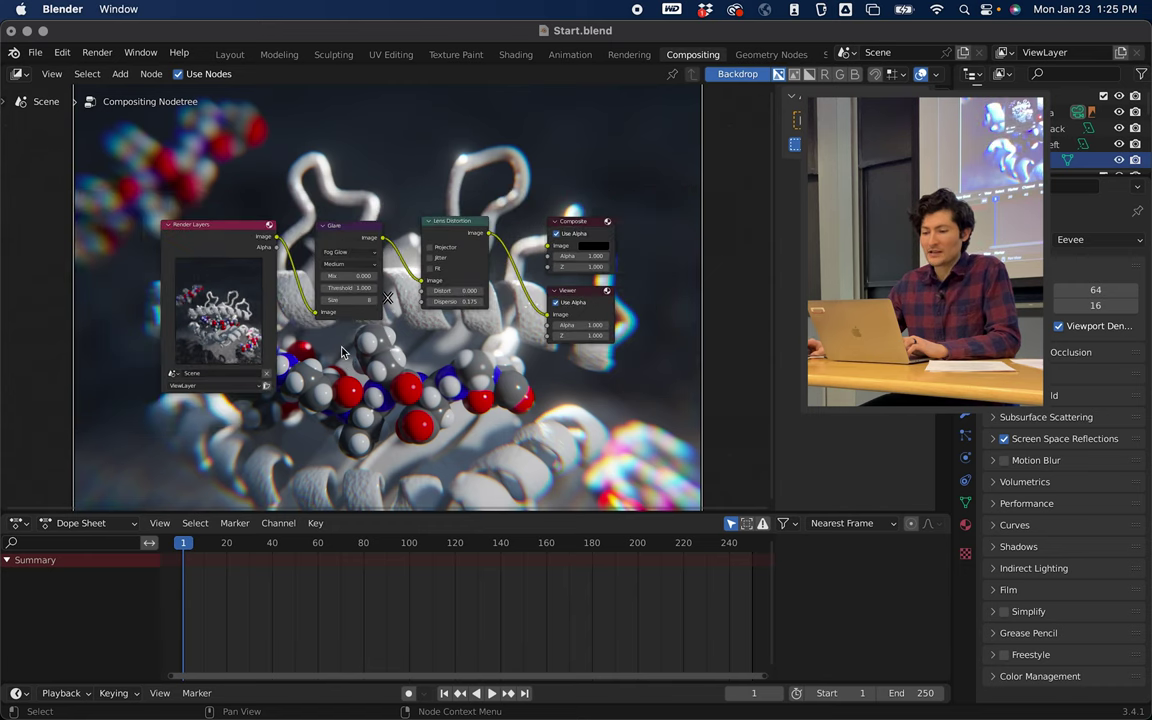
{"action": "scroll", "coordinate": [341, 352], "scroll_direction": "up", "scroll_amount": 1}
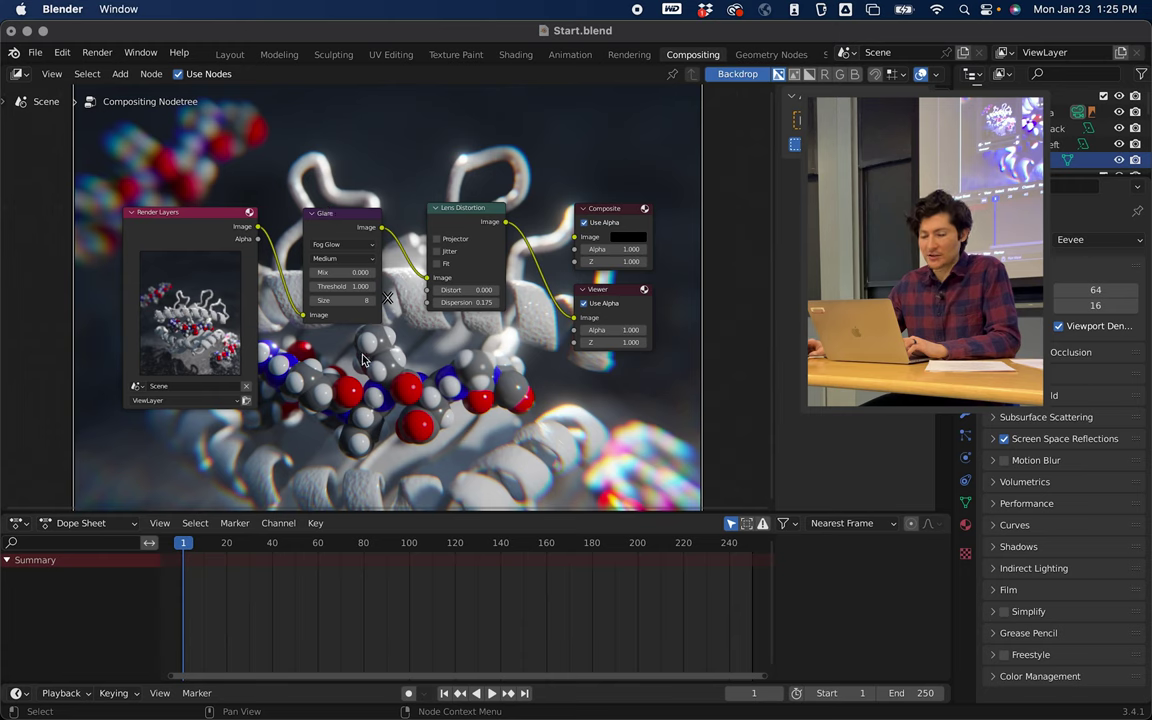
{"action": "scroll", "coordinate": [363, 360], "scroll_direction": "up", "scroll_amount": 1}
{"action": "scroll", "coordinate": [405, 370], "scroll_direction": "up", "scroll_amount": 1}
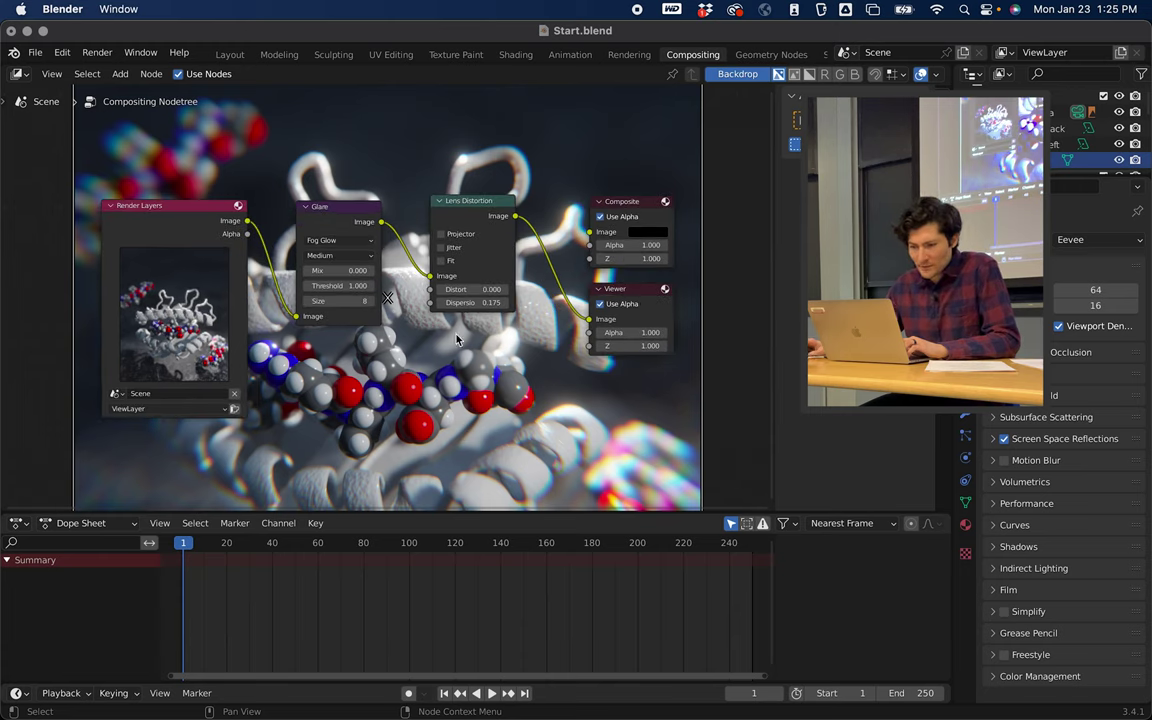
{"action": "key", "text": "shift+a"}
{"action": "left_click", "coordinate": [527, 393]}
{"action": "type", "text": "scal"}
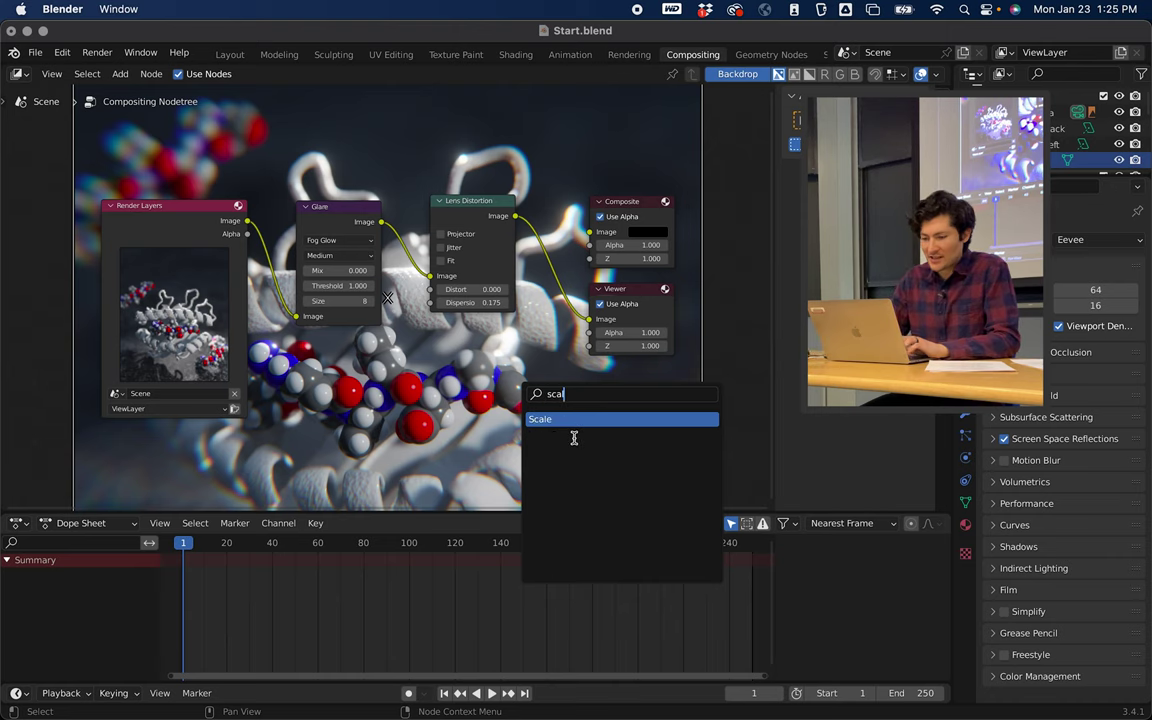
{"action": "type", "text": "e"}
{"action": "key", "text": "Return"}
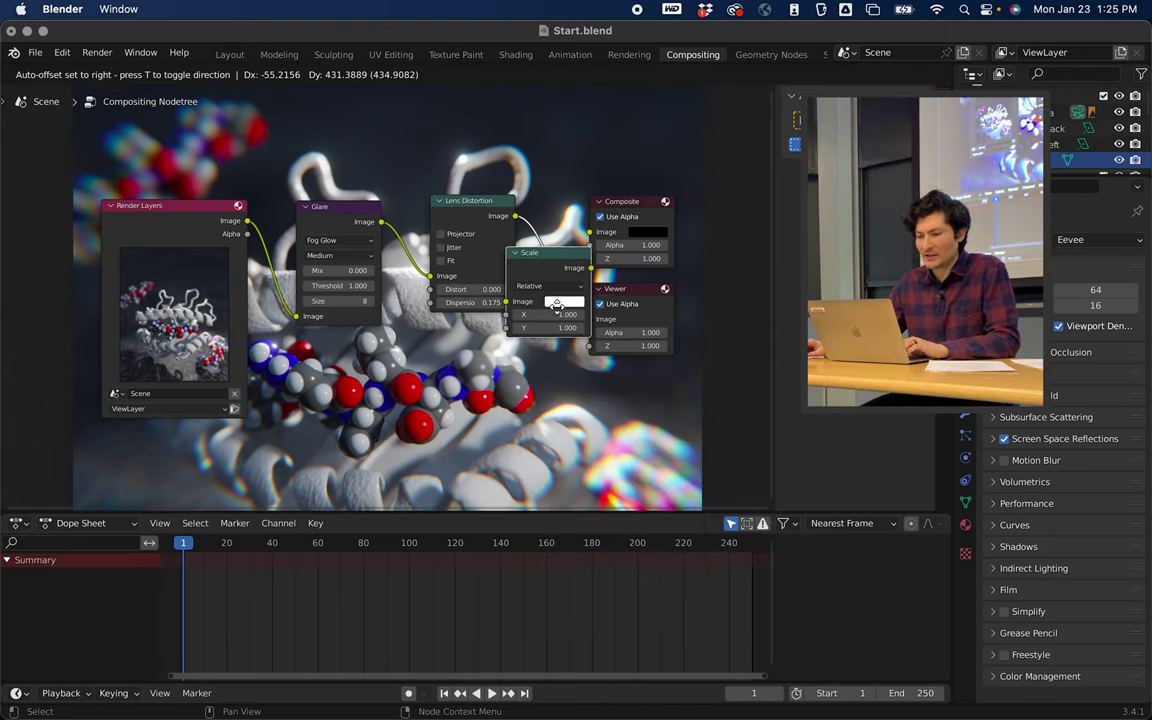
{"action": "left_click", "coordinate": [616, 314]}
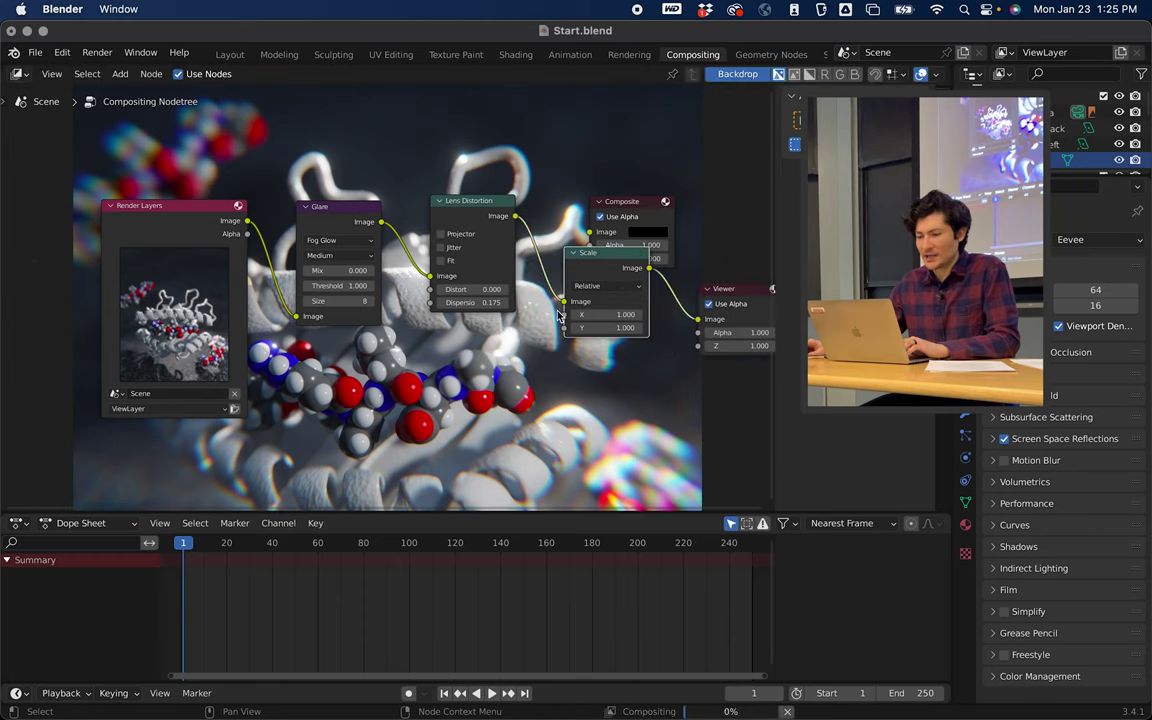
{"action": "left_click", "coordinate": [620, 315]}
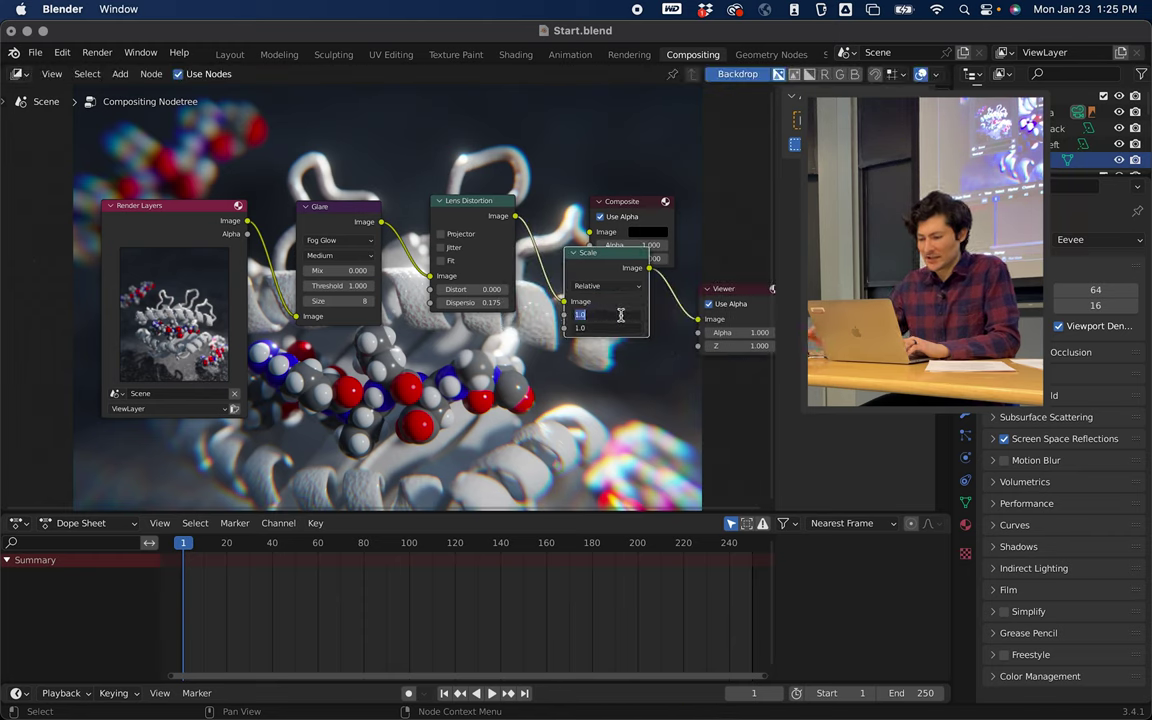
{"action": "type", "text": "0.4"}
{"action": "key", "text": "Tab"}
{"action": "type", "text": "0.4"}
{"action": "key", "text": "Return"}
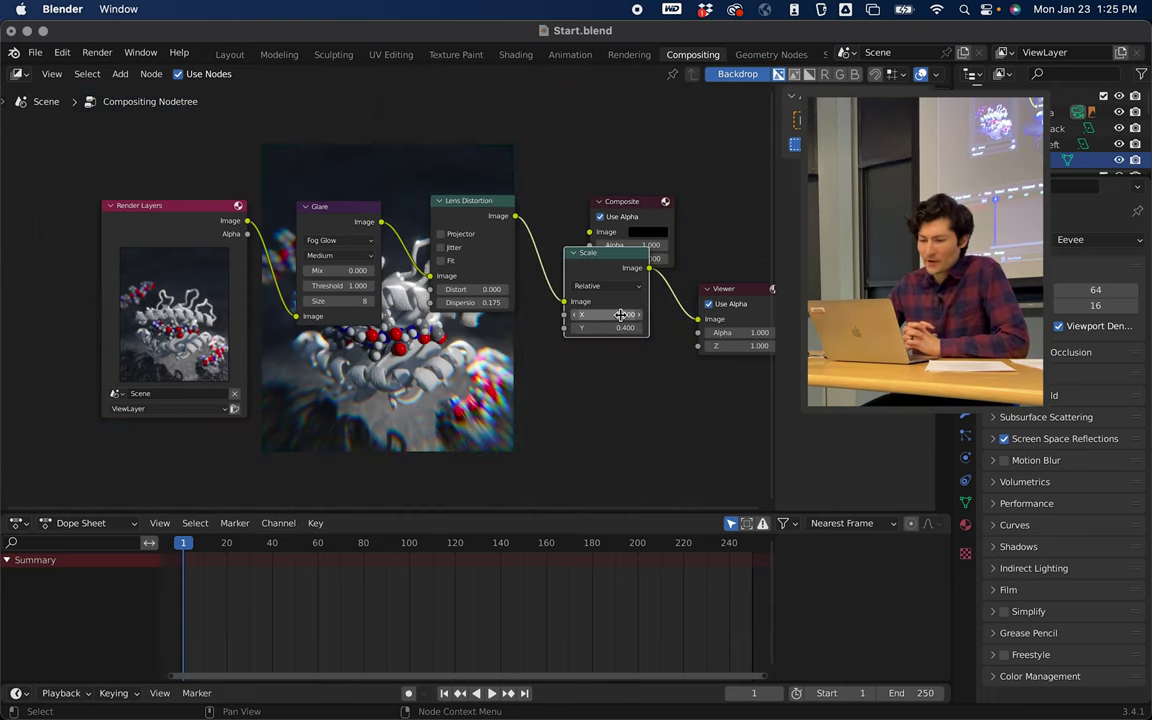
{"action": "left_click", "coordinate": [467, 203]}
{"action": "scroll", "coordinate": [460, 183], "scroll_direction": "down", "scroll_amount": 2}
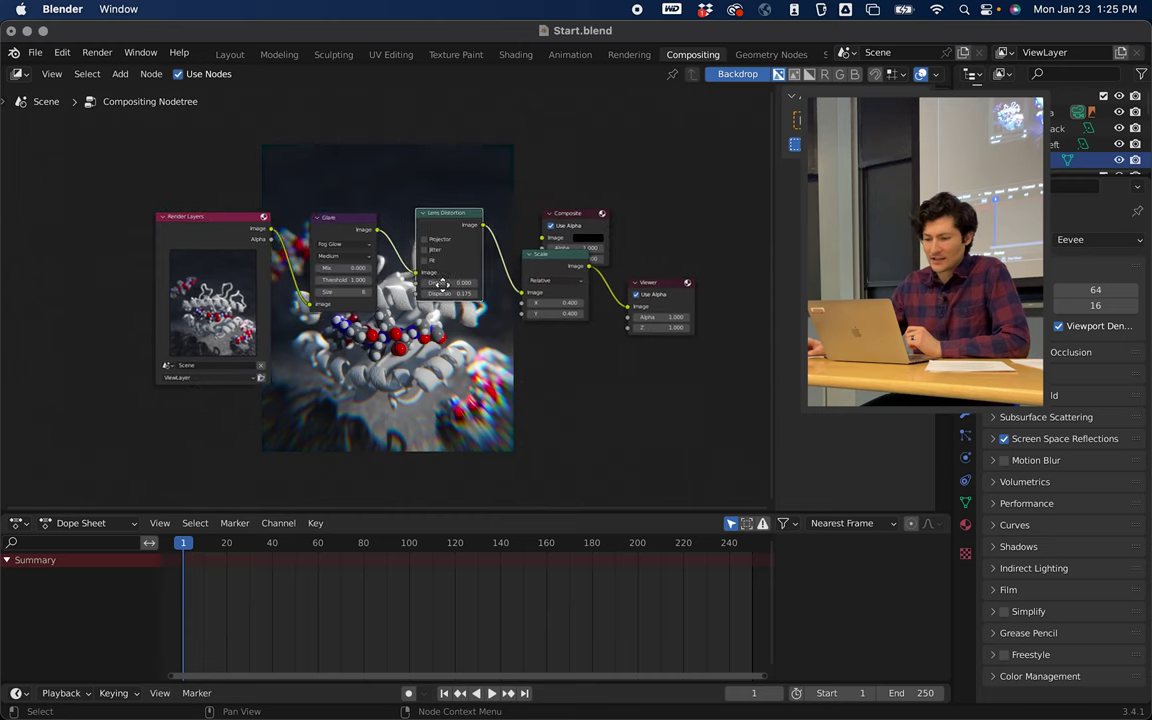
{"action": "middle_click_drag", "start_coordinate": [418, 225], "coordinate": [505, 312]}
{"action": "scroll", "coordinate": [445, 198], "scroll_direction": "up", "scroll_amount": 2}
{"action": "scroll", "coordinate": [463, 258], "scroll_direction": "up", "scroll_amount": 3}
Change Lens Distortion Dispersion from 0.175 to 0.05 and frame the whole node chain
{"action": "left_click", "coordinate": [506, 308]}
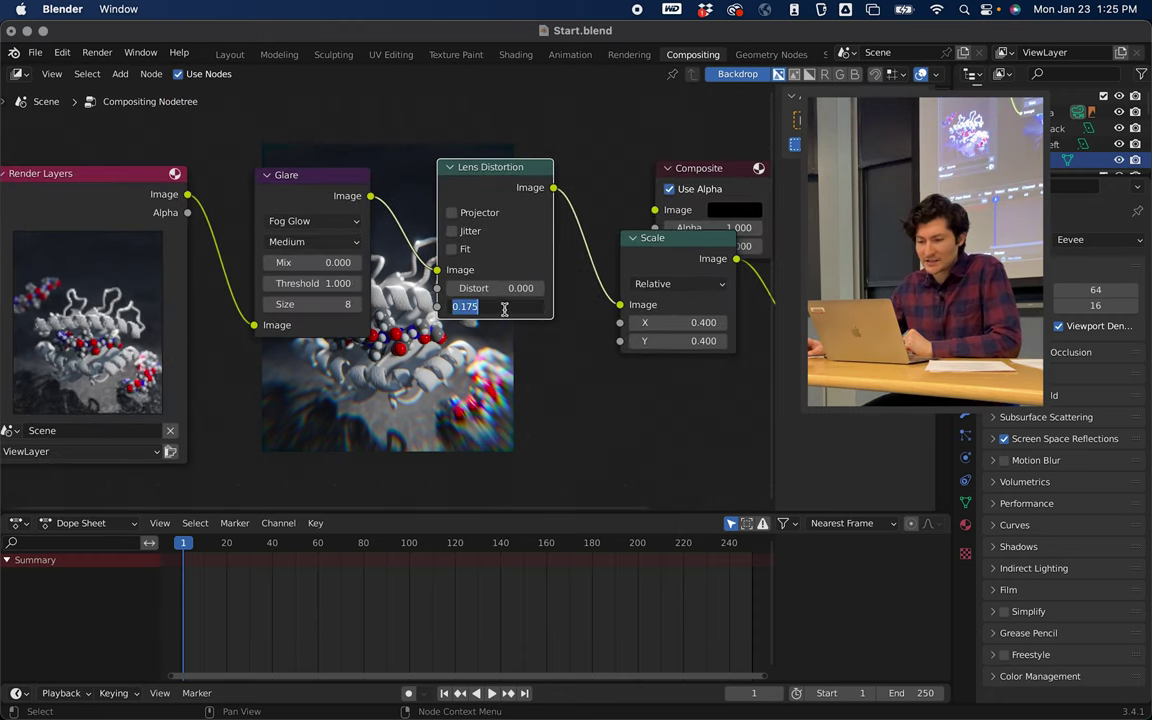
{"action": "left_click", "coordinate": [504, 306]}
{"action": "key", "text": "BackSpace"}
{"action": "key", "text": "BackSpace"}
{"action": "key", "text": "BackSpace"}
{"action": "key", "text": "BackSpace"}
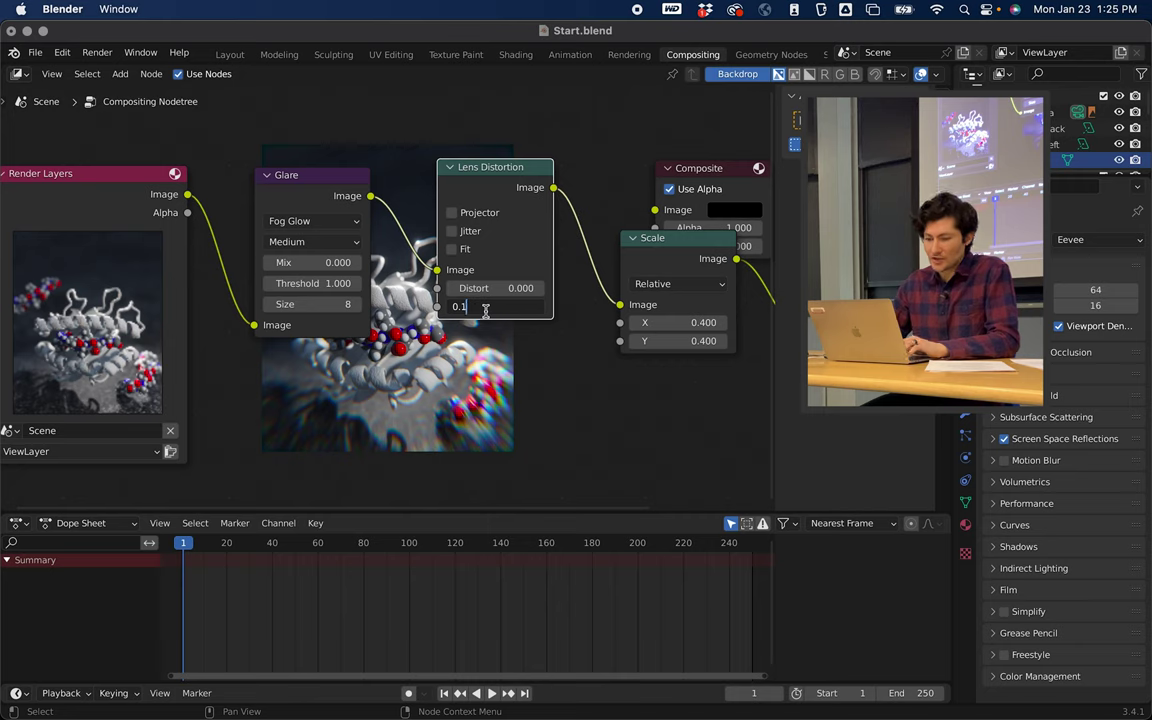
{"action": "type", "text": ".05"}
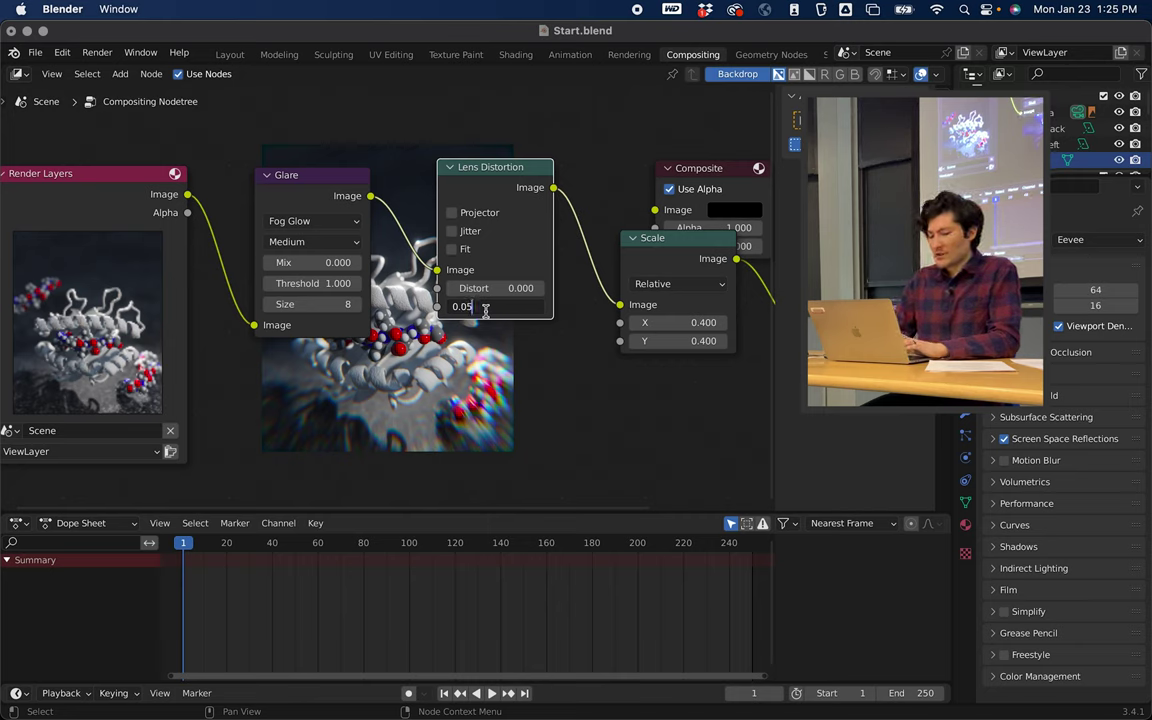
{"action": "key", "text": "Return"}
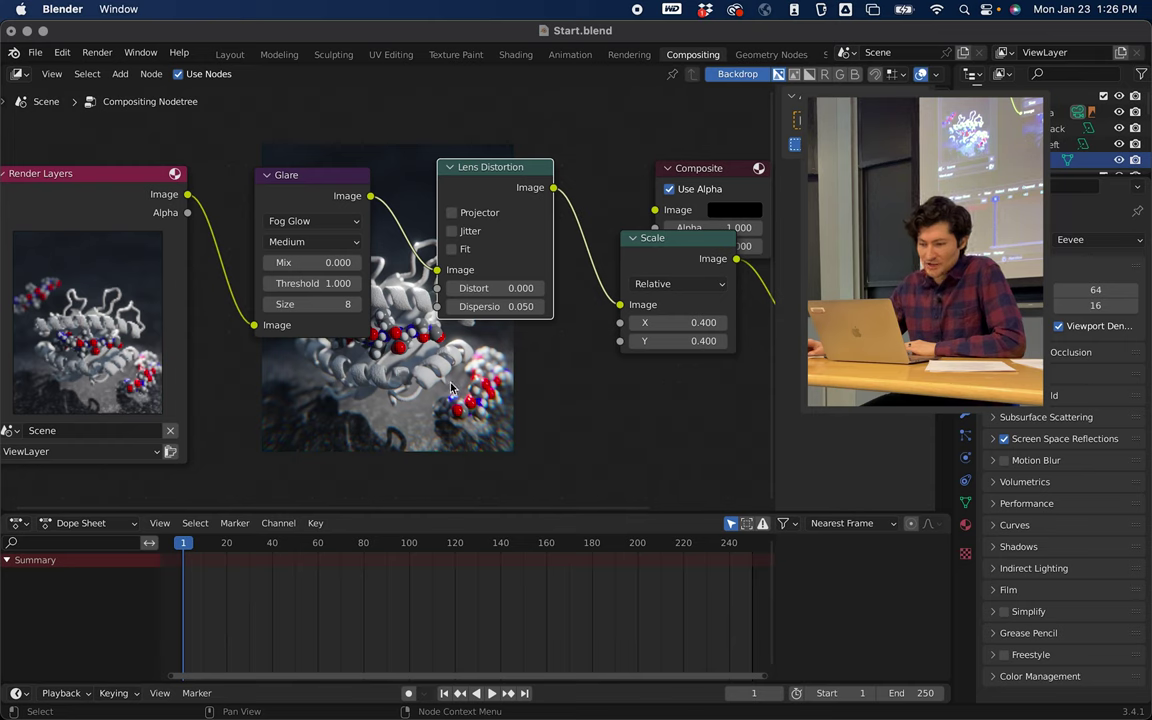
{"action": "scroll", "coordinate": [407, 350], "scroll_direction": "down", "scroll_amount": 3}
{"action": "scroll", "coordinate": [447, 388], "scroll_direction": "down", "scroll_amount": 2}
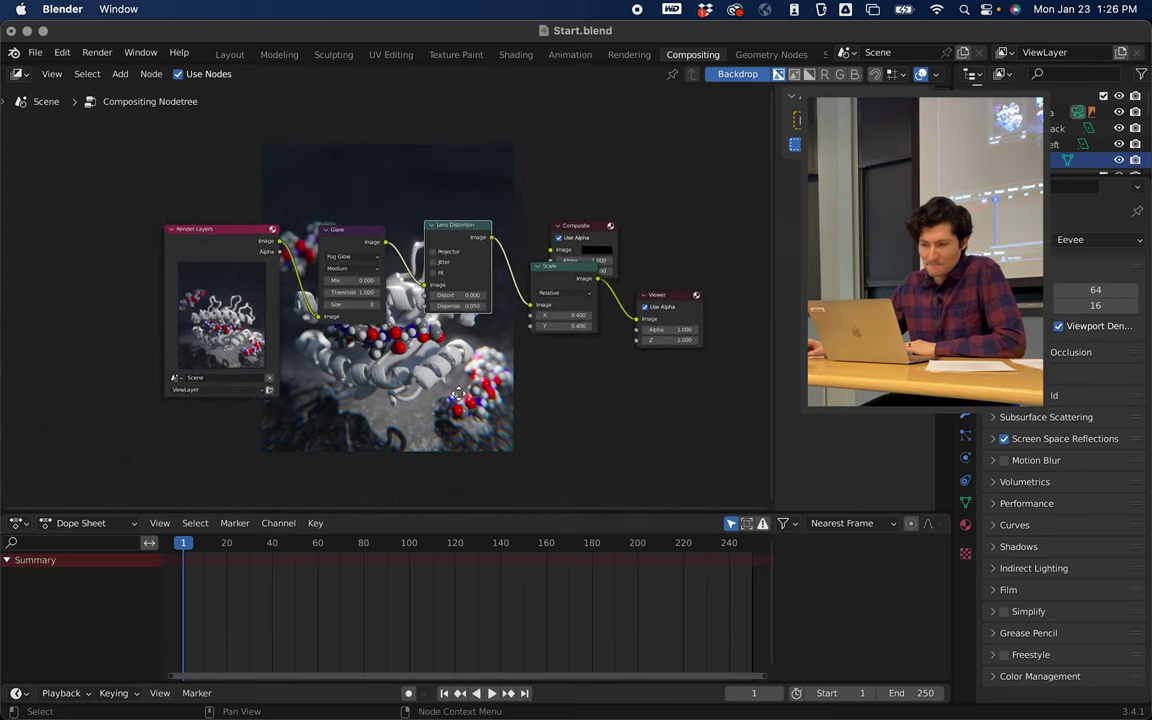
{"action": "middle_click_drag", "start_coordinate": [447, 388], "coordinate": [254, 177]}
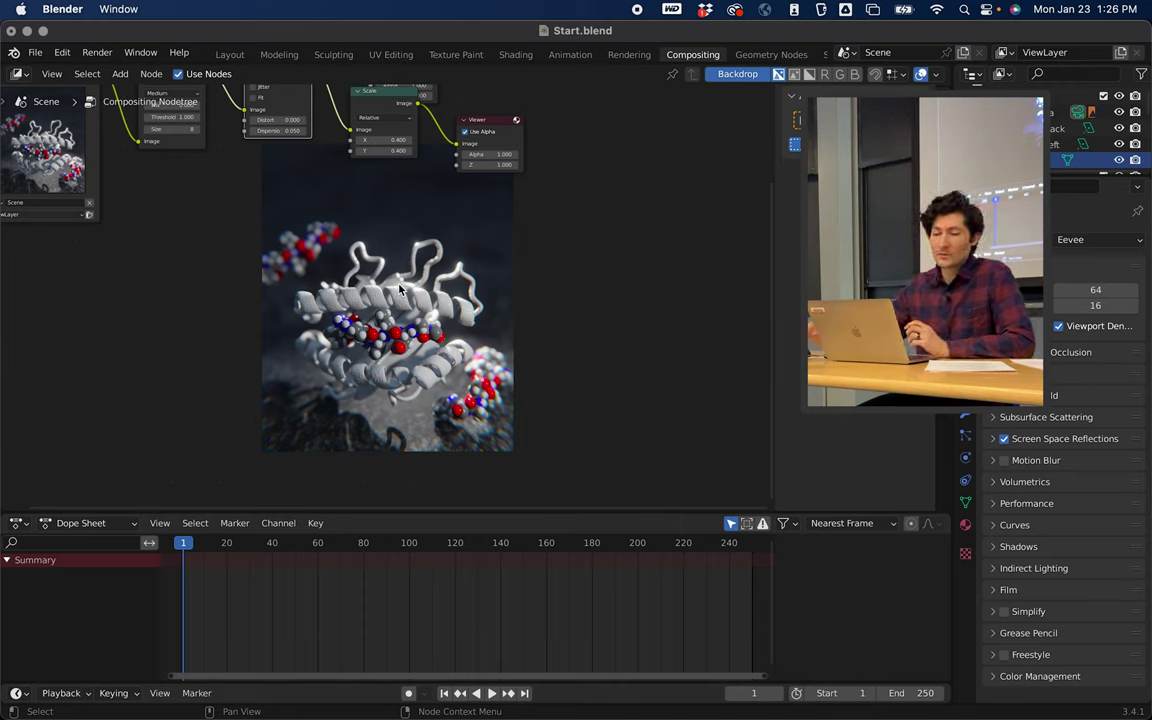
{"action": "scroll", "coordinate": [210, 211], "scroll_direction": "left", "scroll_amount": 5}
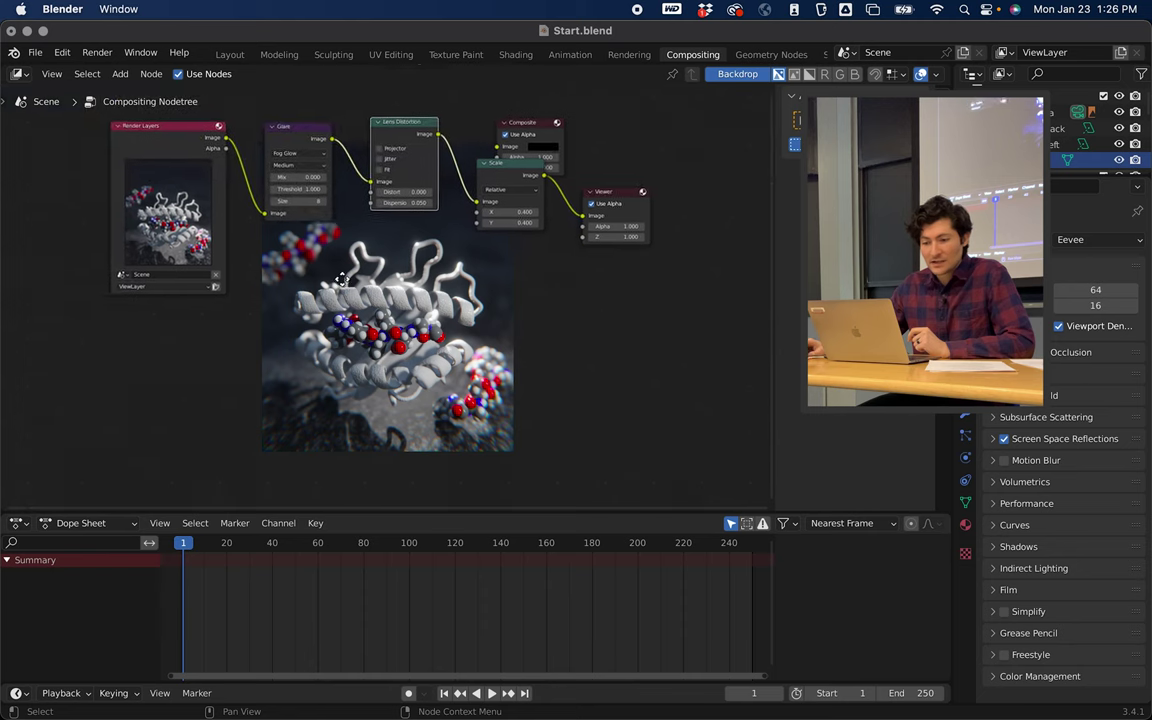
{"action": "key", "text": "shift+a"}
Add an Image node below Render Layers and load the dust.png texture into it
{"action": "left_click", "coordinate": [178, 336]}
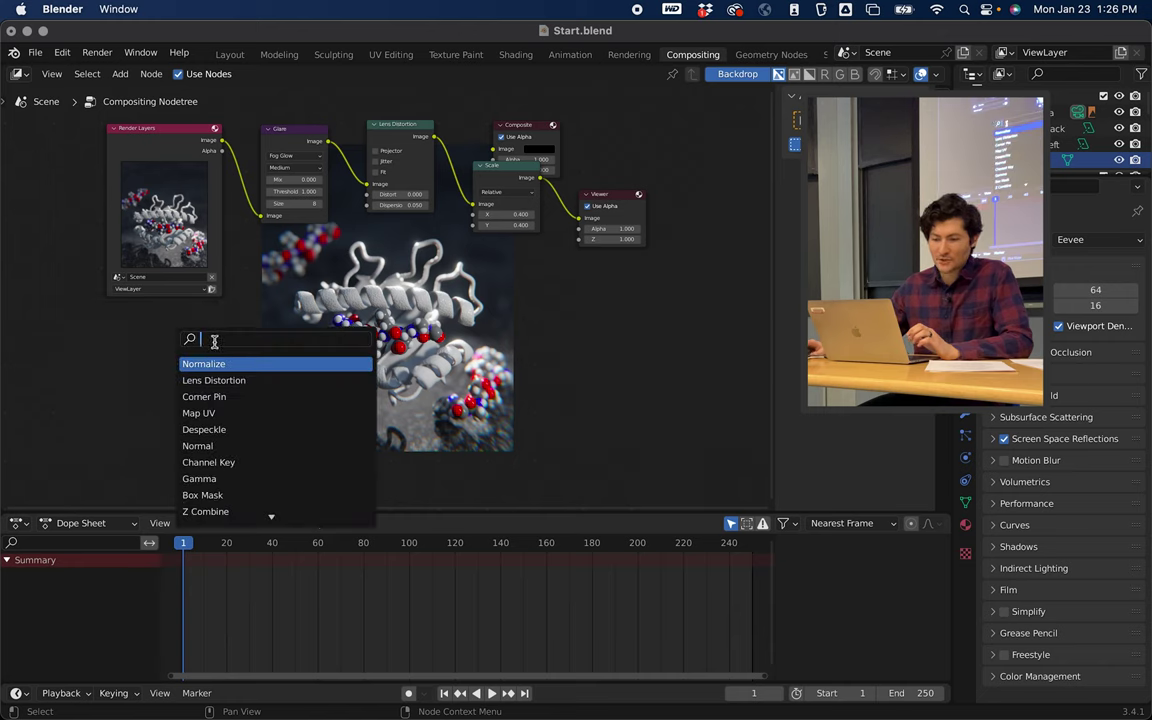
{"action": "type", "text": "image"}
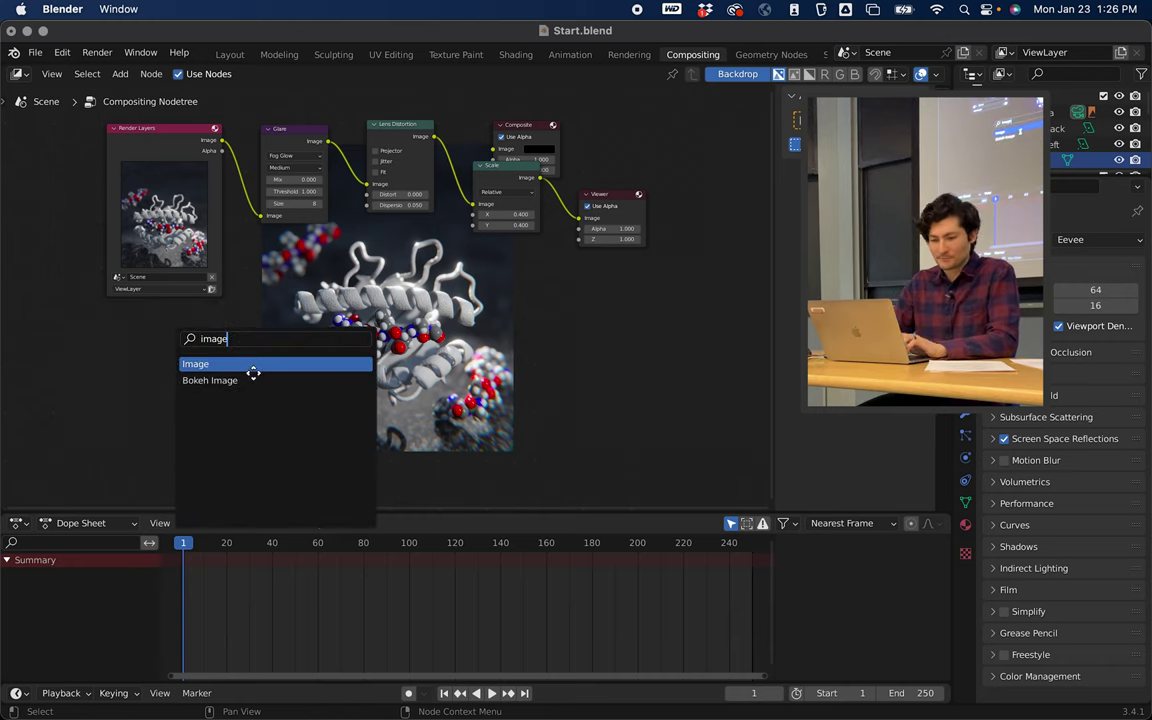
{"action": "key", "text": "Return"}
{"action": "left_click", "coordinate": [229, 356]}
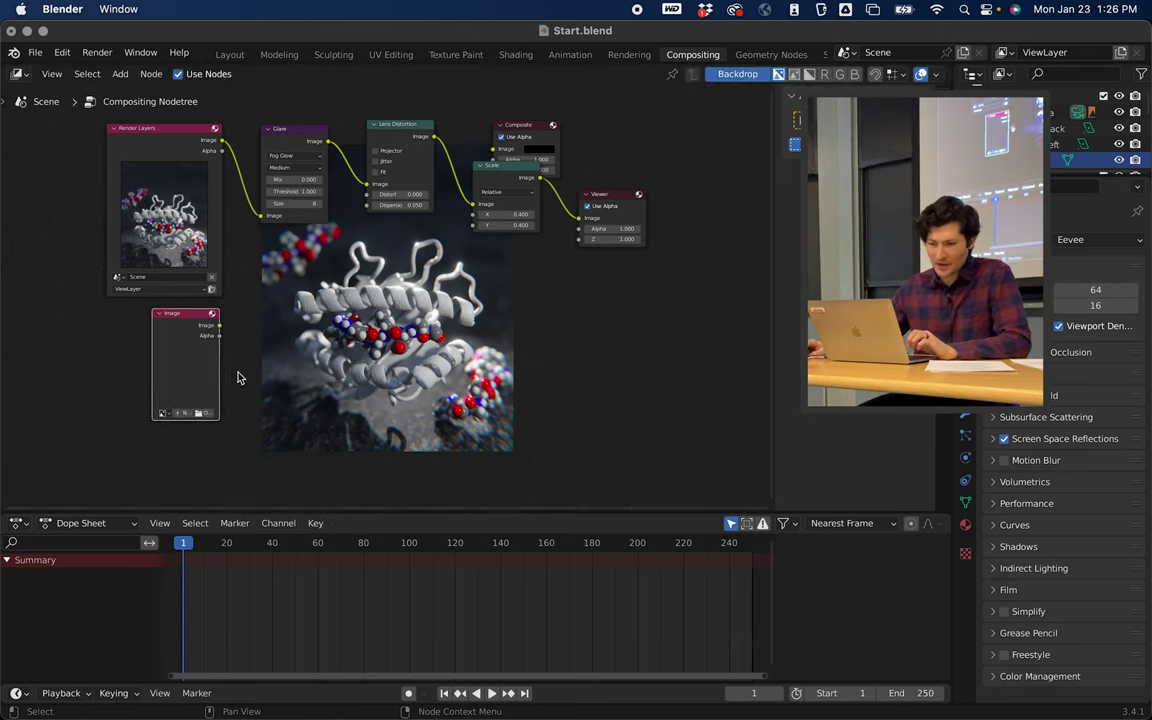
{"action": "scroll", "coordinate": [225, 410], "scroll_direction": "up", "scroll_amount": 5}
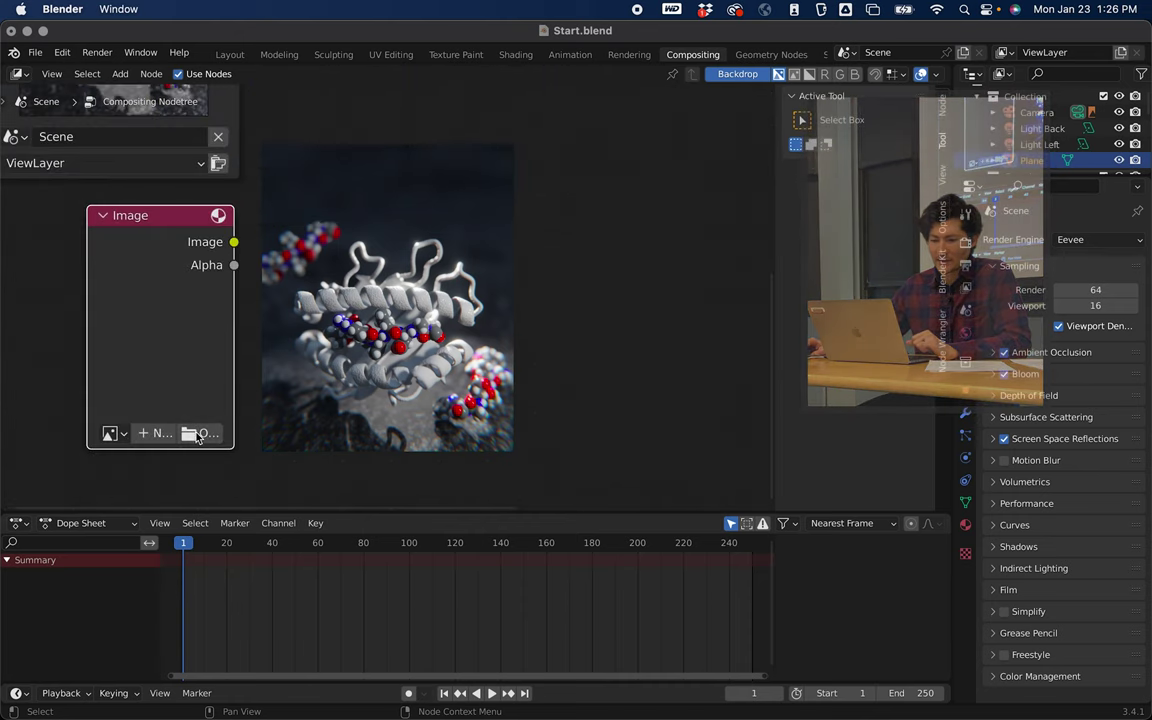
{"action": "left_click", "coordinate": [199, 433]}
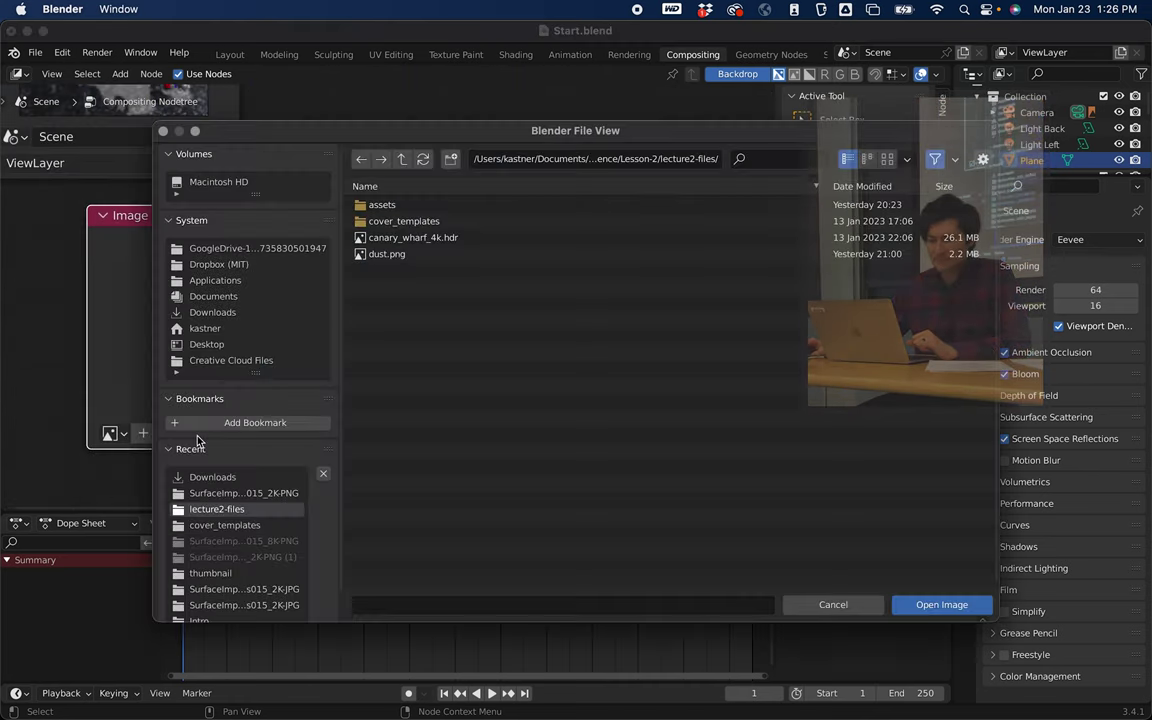
{"action": "left_click", "coordinate": [388, 257]}
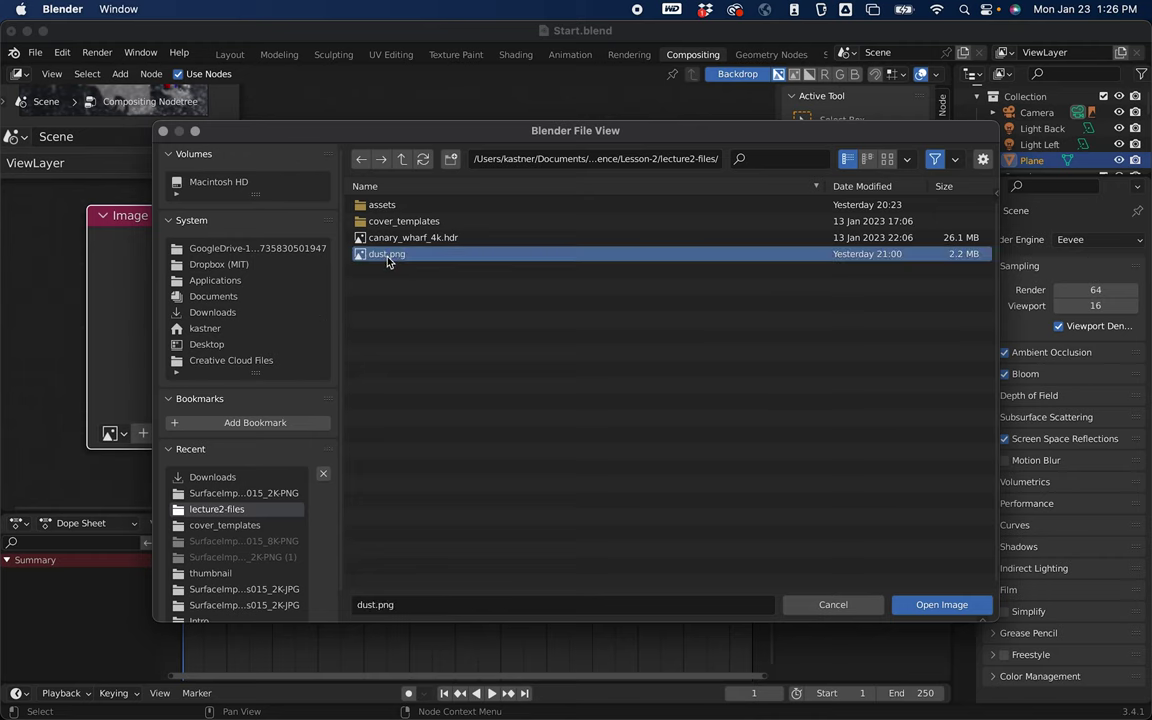
{"action": "left_click", "coordinate": [955, 609]}
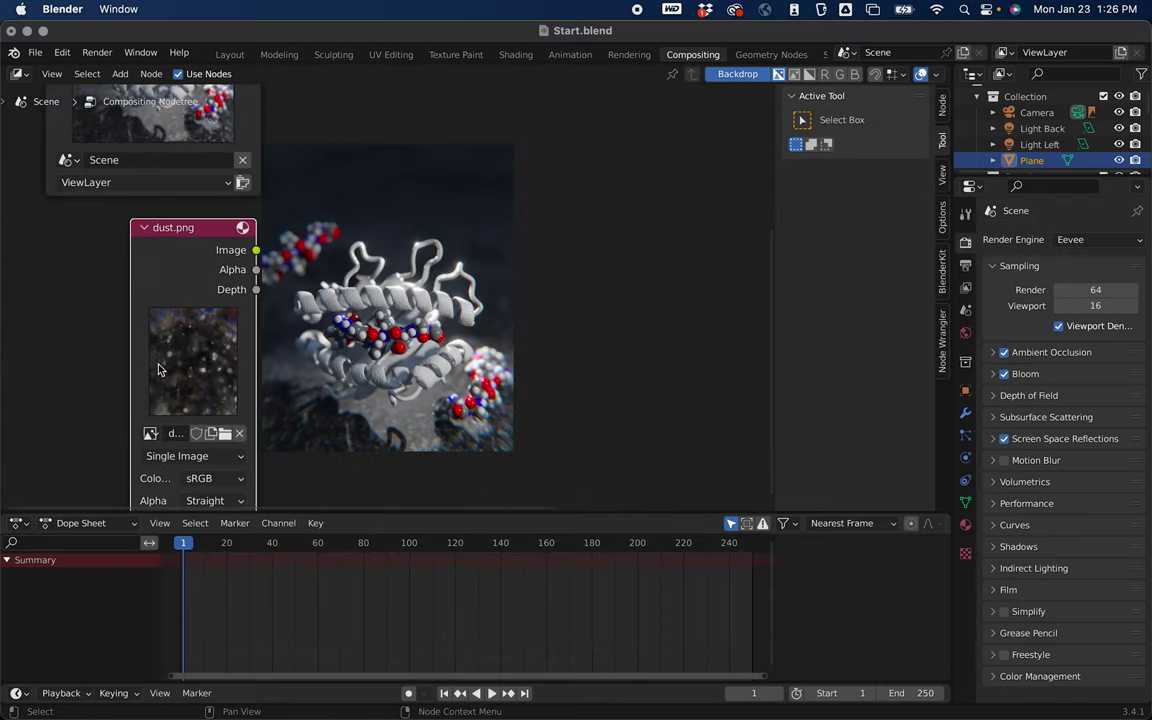
{"action": "scroll", "coordinate": [157, 369], "scroll_direction": "up", "scroll_amount": 2}
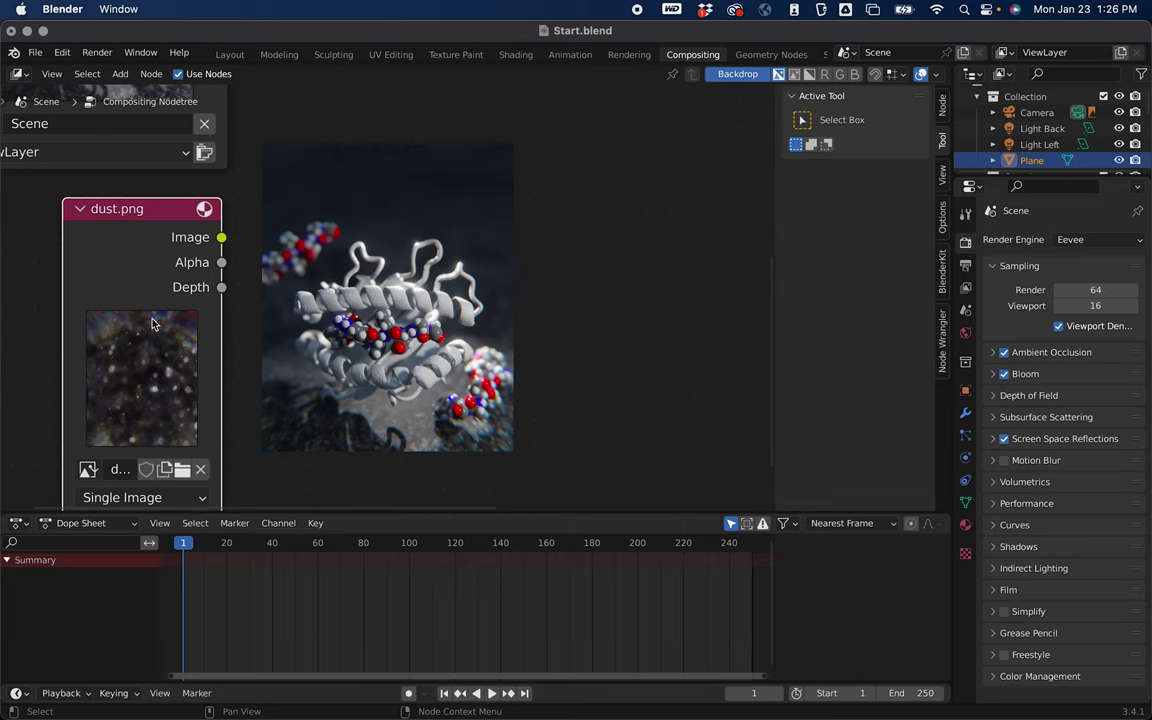
{"action": "scroll", "coordinate": [268, 332], "scroll_direction": "down", "scroll_amount": 5}
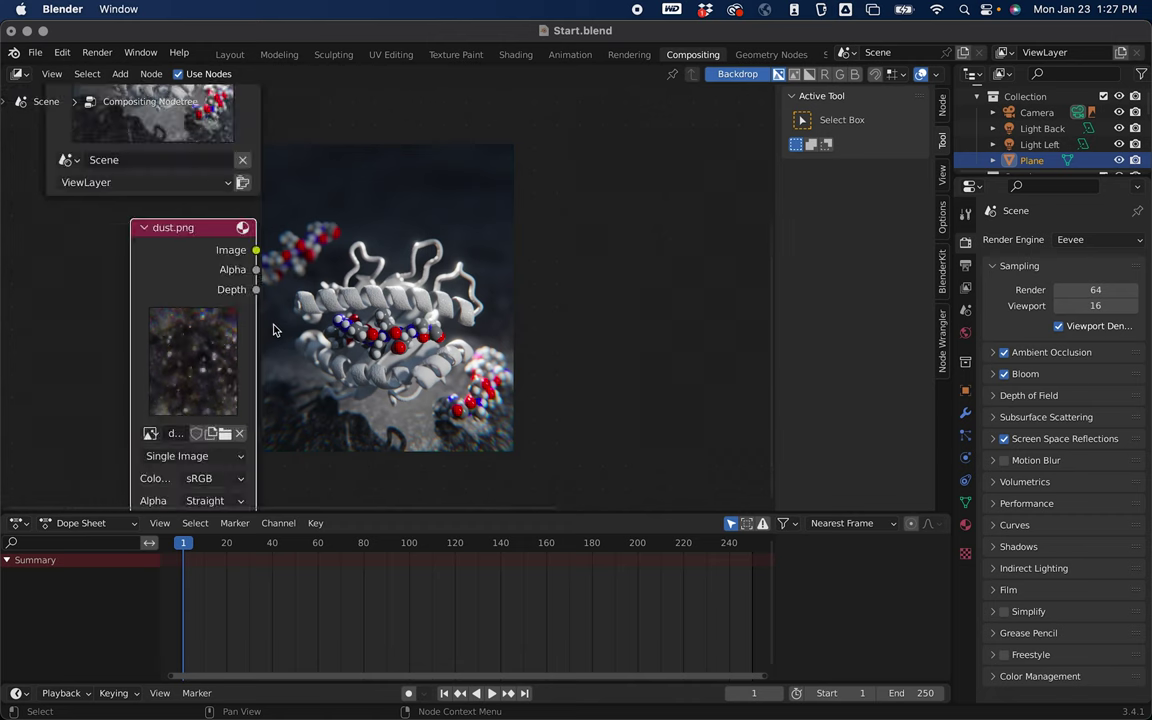
{"action": "middle_click_drag", "start_coordinate": [458, 256], "coordinate": [395, 302]}
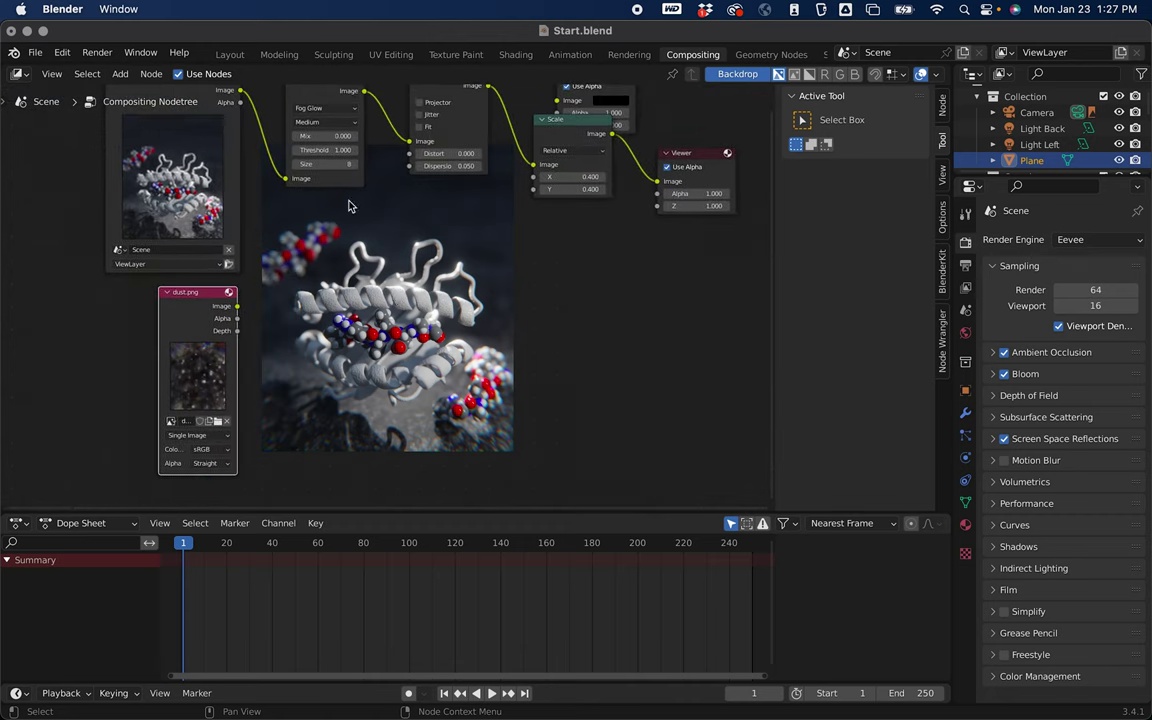
{"action": "left_click", "coordinate": [385, 283]}
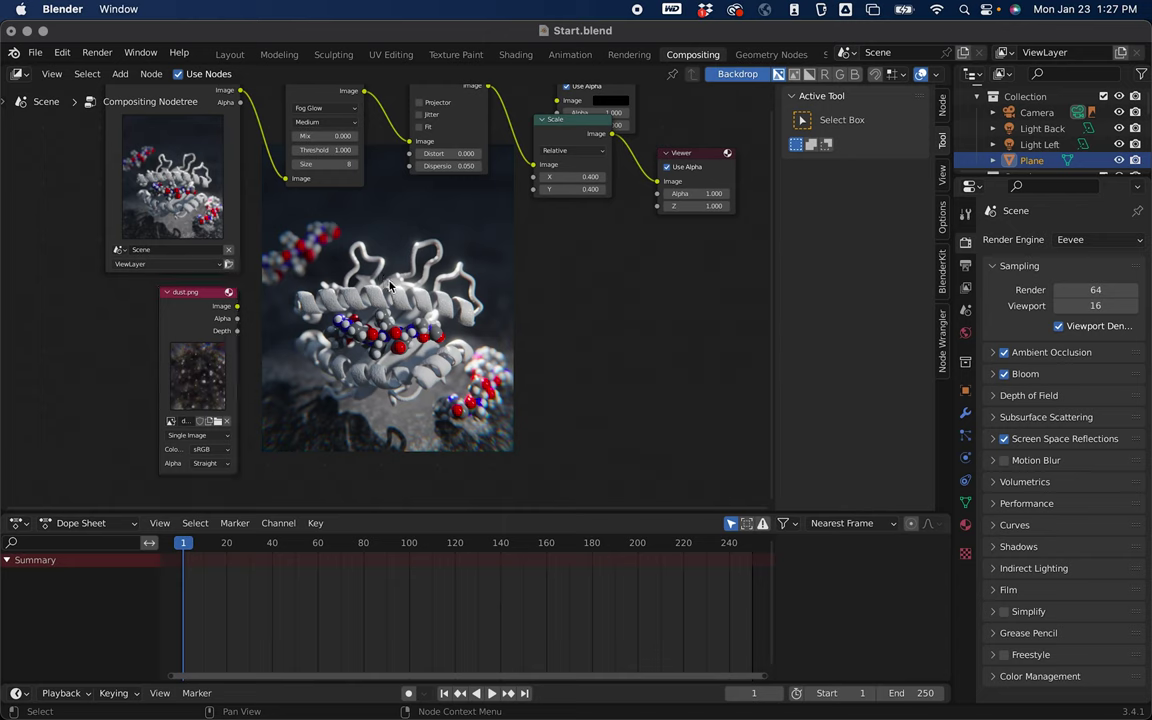
Add a Scale node beside dust.png and feed the dust image into it
{"action": "key", "text": "shift+a"}
{"action": "left_click", "coordinate": [390, 286]}
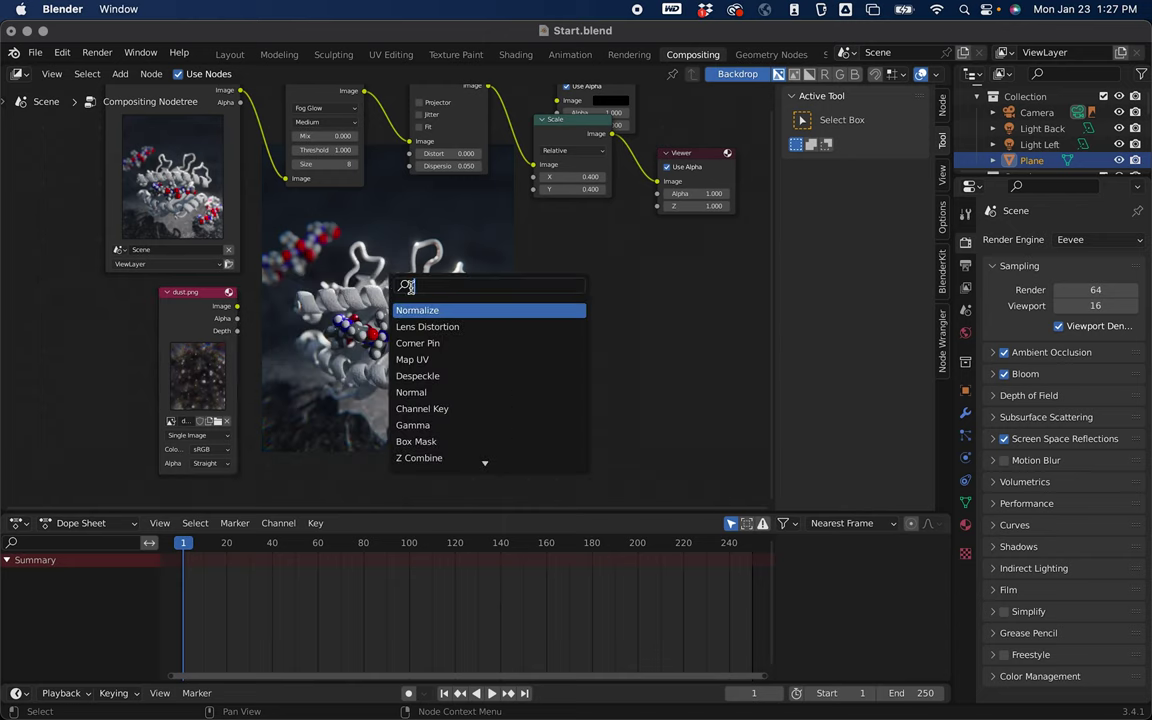
{"action": "type", "text": "scale"}
{"action": "key", "text": "Return"}
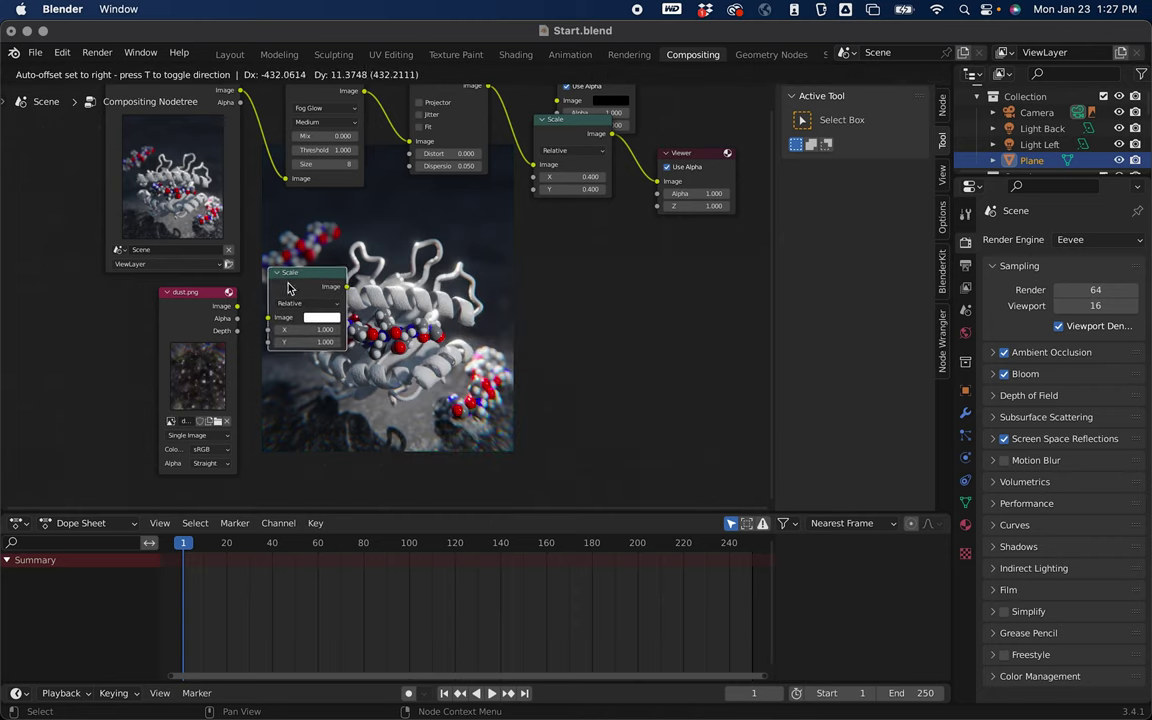
{"action": "left_click", "coordinate": [256, 261]}
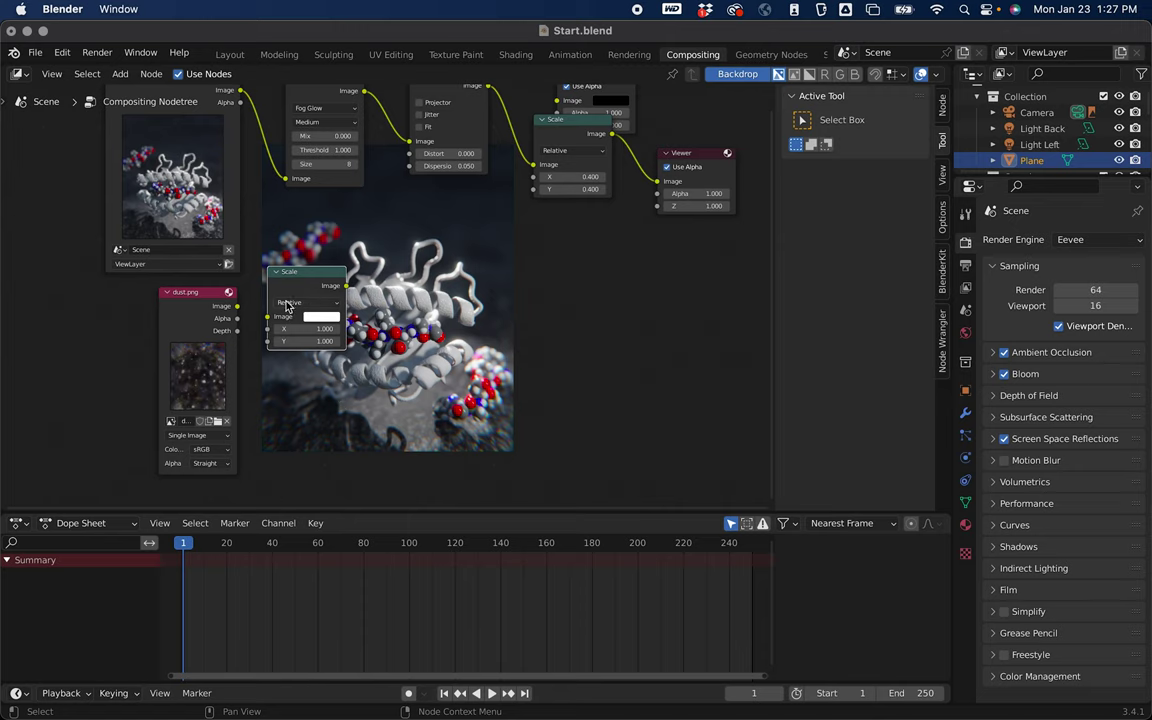
{"action": "left_click_drag", "start_coordinate": [236, 306], "coordinate": [286, 328]}
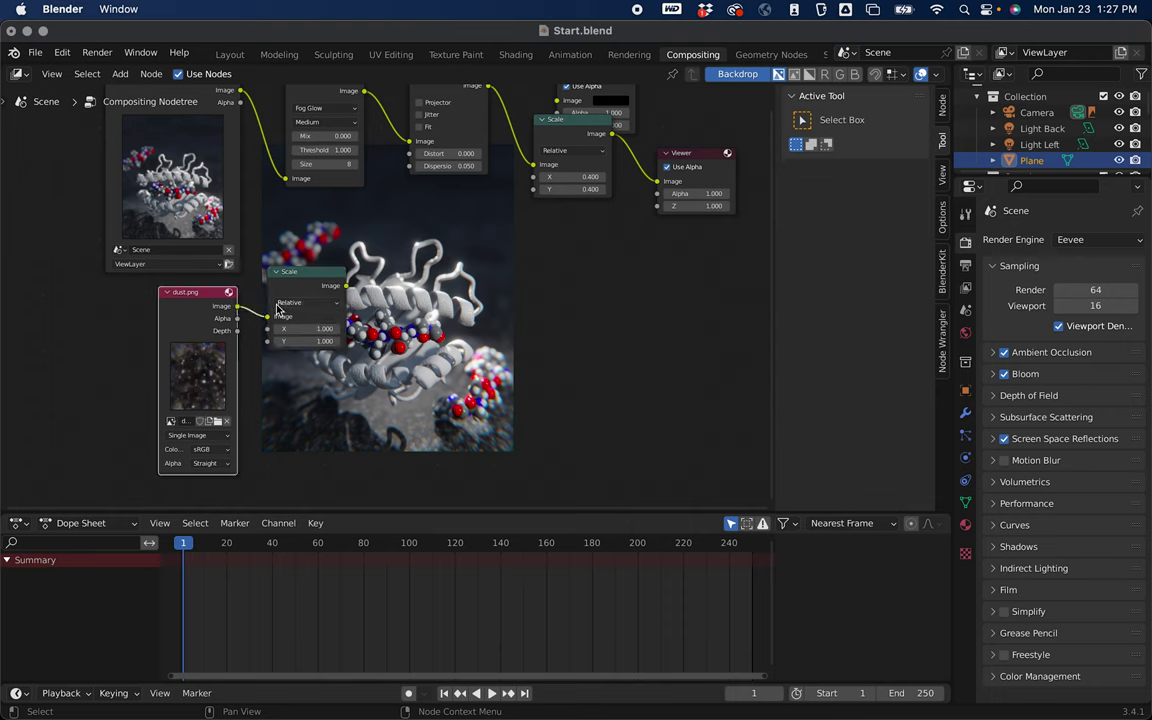
Set the Scale node to Render Size with Crop enabled
{"action": "left_click", "coordinate": [294, 305]}
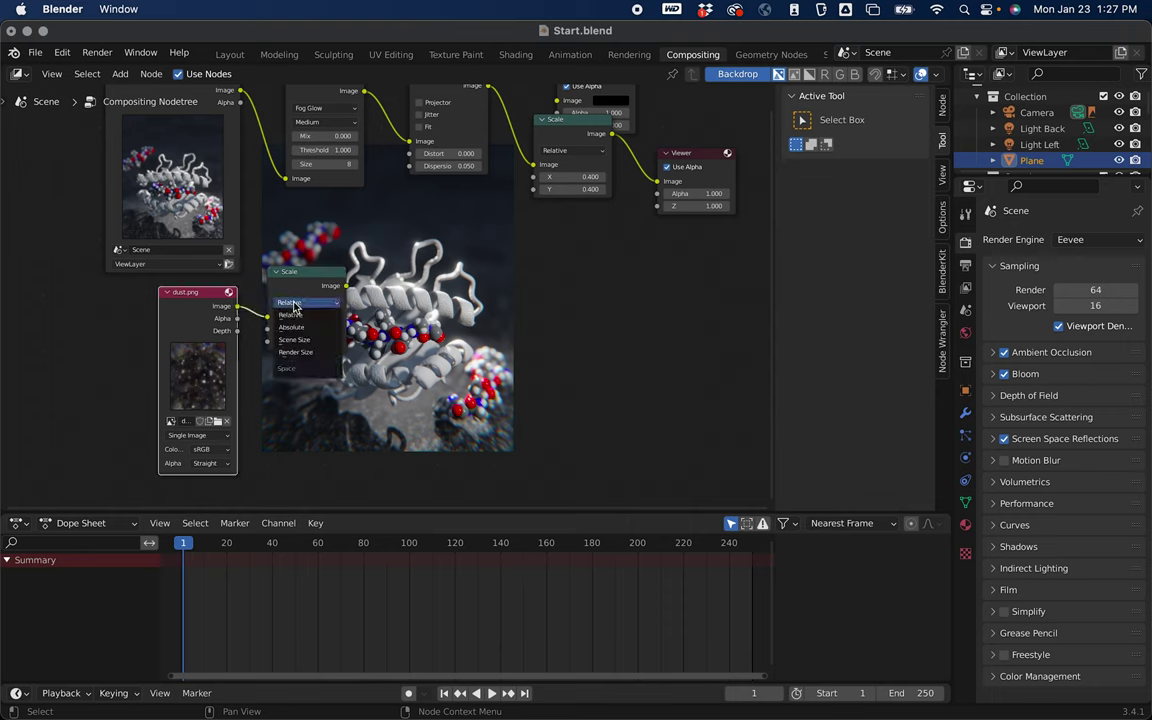
{"action": "left_click", "coordinate": [295, 352]}
{"action": "scroll", "coordinate": [300, 350], "scroll_direction": "up", "scroll_amount": 2}
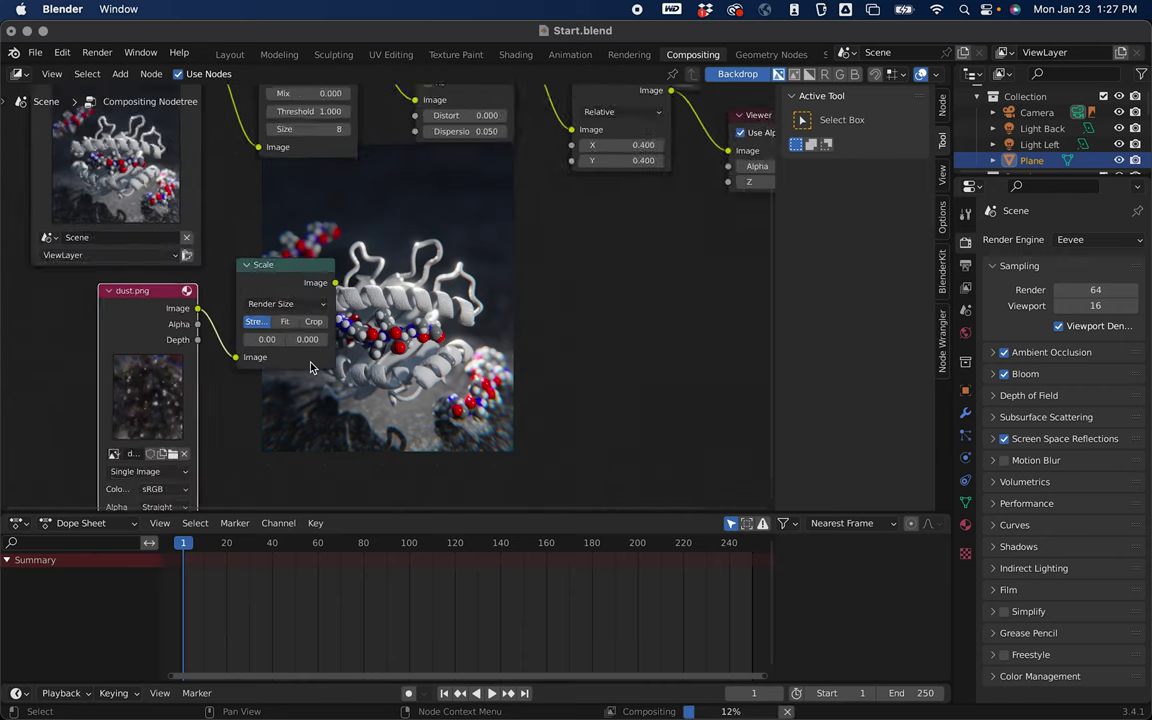
{"action": "left_click", "coordinate": [307, 323]}
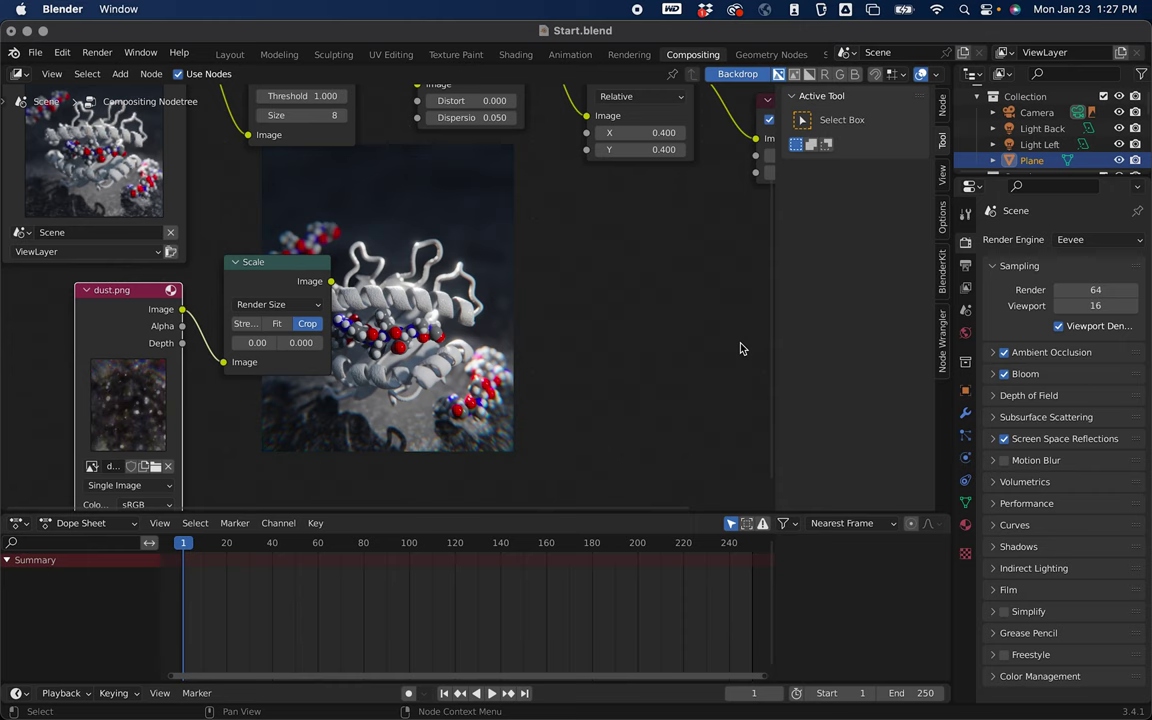
{"action": "middle_click_drag", "start_coordinate": [650, 309], "coordinate": [517, 383]}
{"action": "scroll", "coordinate": [515, 380], "scroll_direction": "down", "scroll_amount": 2}
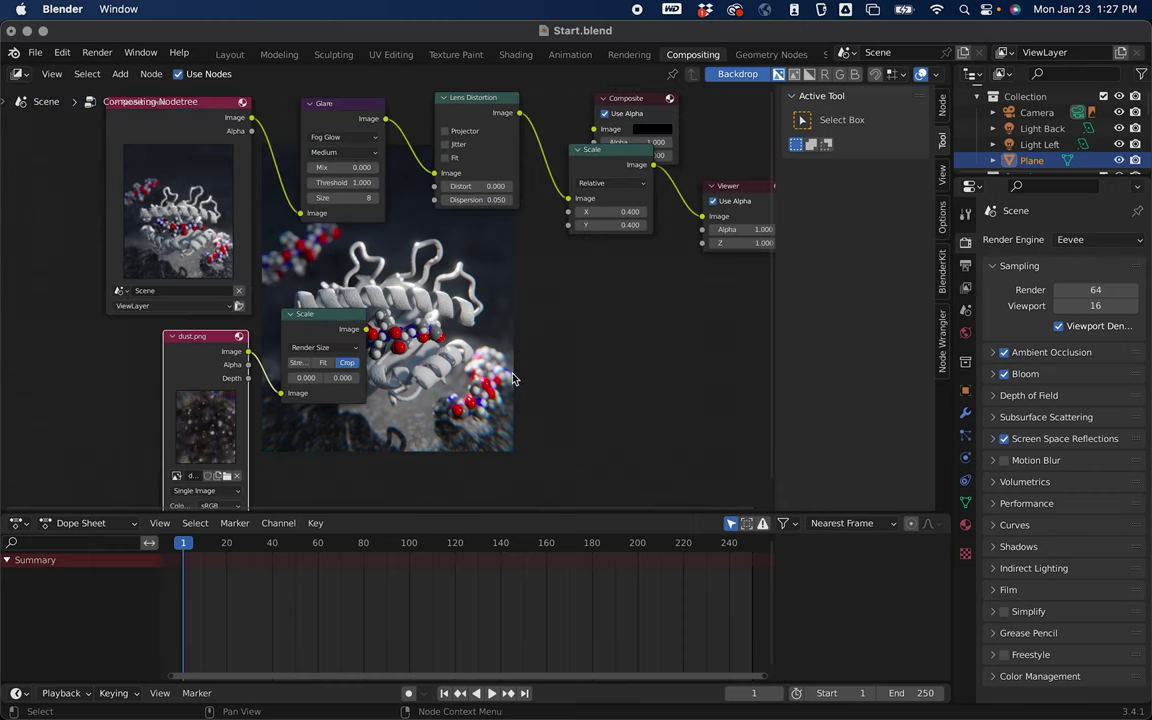
Add a Mix node after Lens Distortion and link the scaled dust image into its second Image input
{"action": "key", "text": "shift+a"}
{"action": "left_click", "coordinate": [568, 322]}
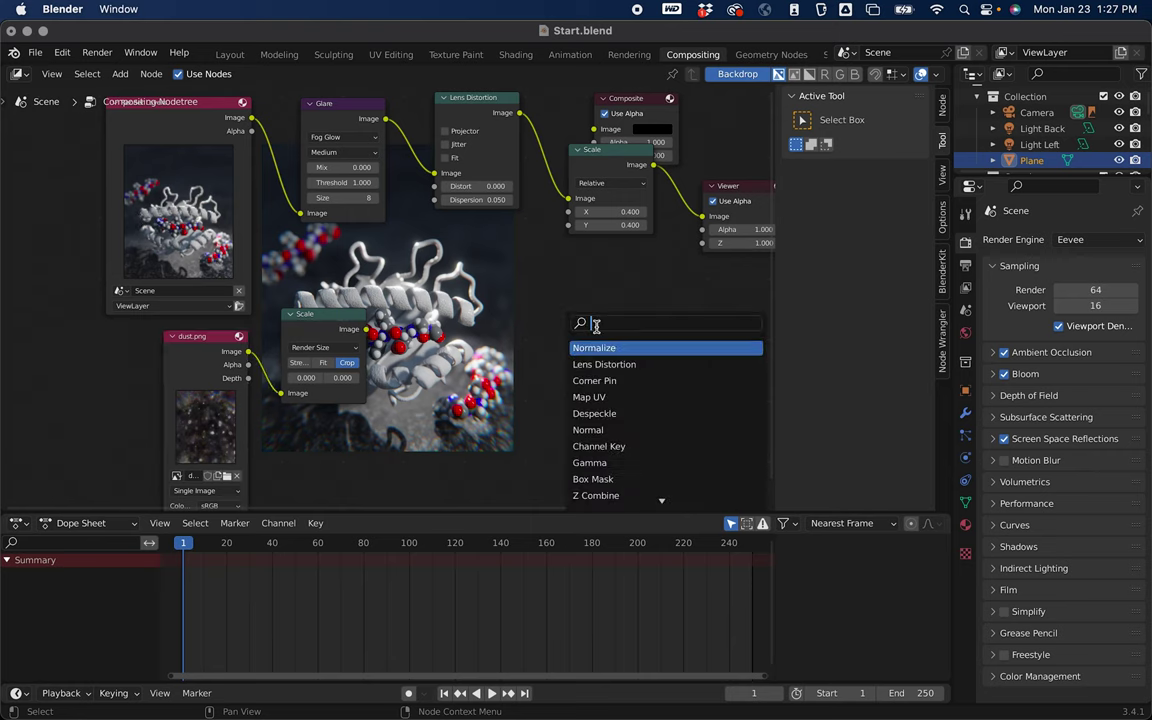
{"action": "type", "text": "mix"}
{"action": "key", "text": "Return"}
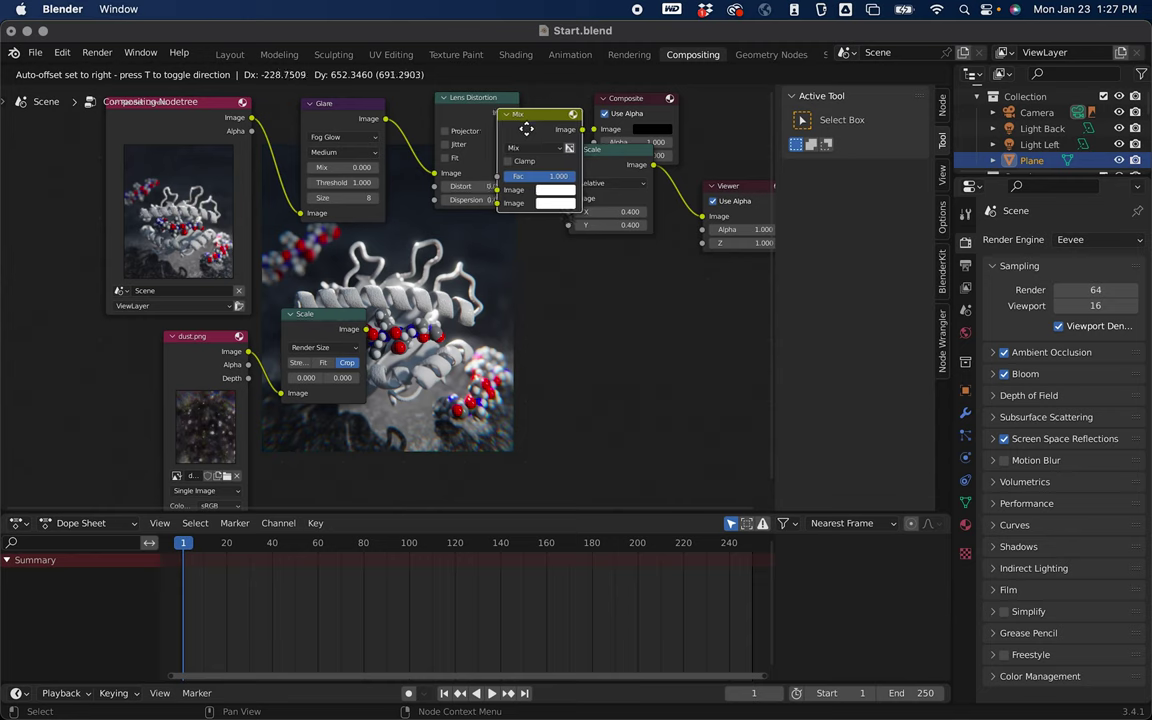
{"action": "left_click", "coordinate": [528, 133]}
{"action": "left_click_drag", "start_coordinate": [540, 116], "coordinate": [592, 203]}
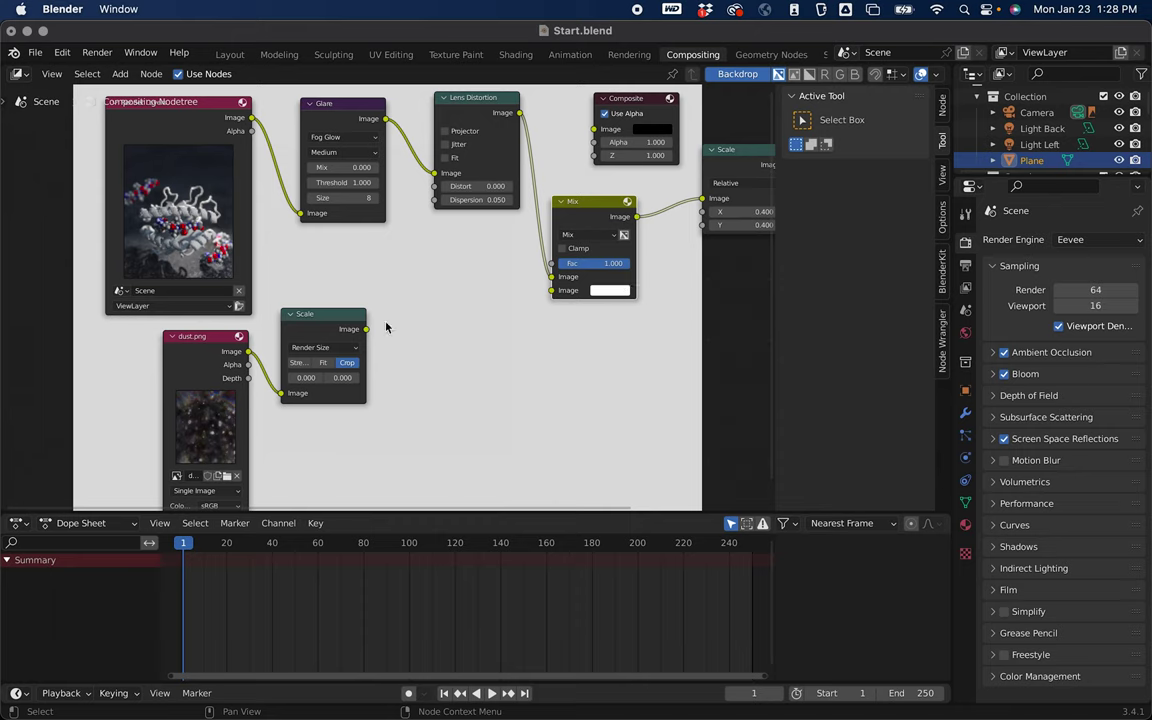
{"action": "left_click_drag", "start_coordinate": [366, 330], "coordinate": [558, 292]}
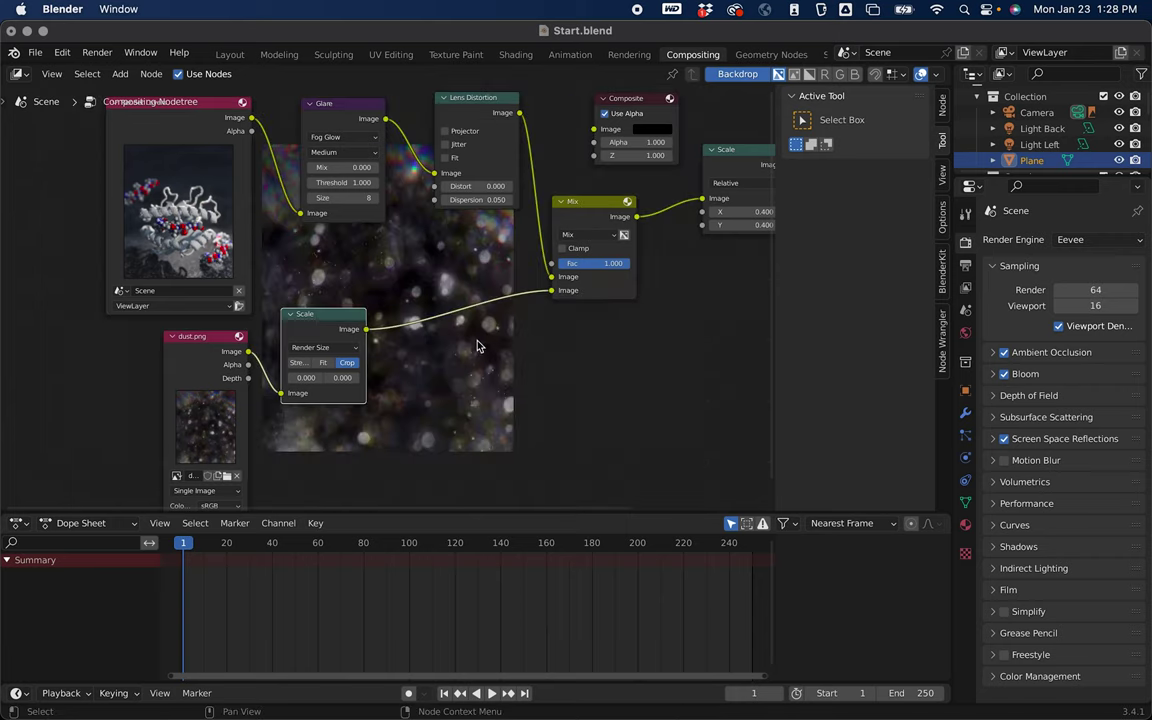
{"action": "middle_click_drag", "start_coordinate": [514, 332], "coordinate": [421, 330]}
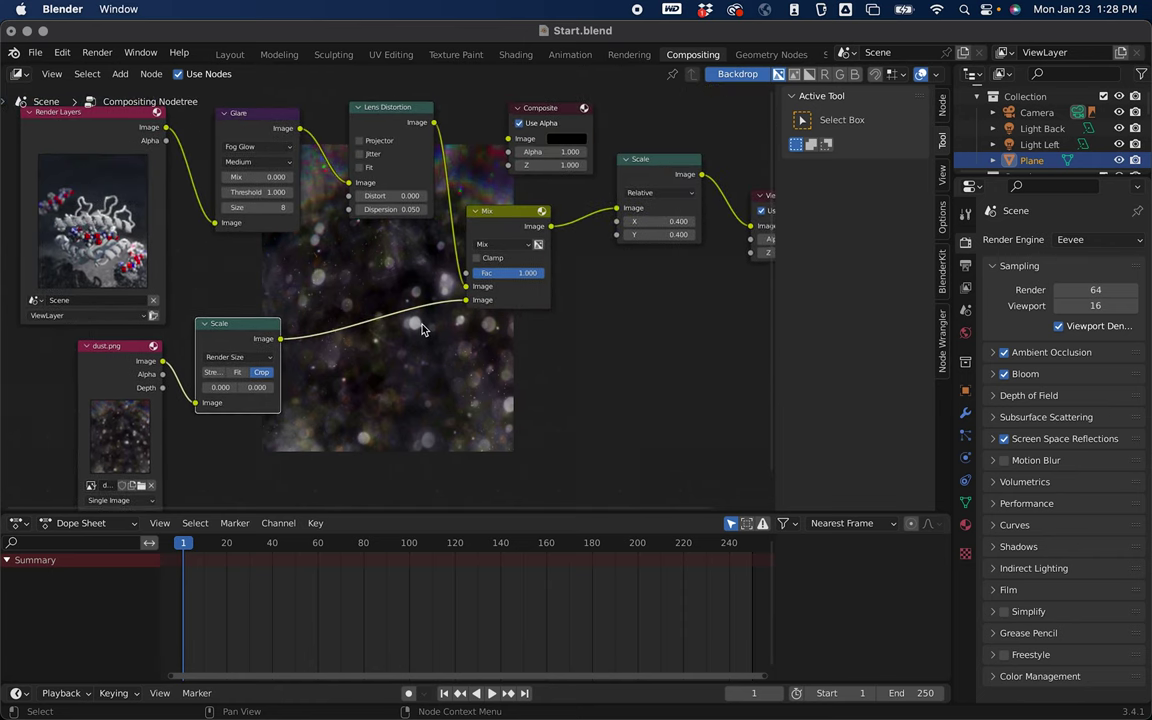
Set the Mix factor to 0.300 and check the backdrop render
{"action": "left_click", "coordinate": [530, 274]}
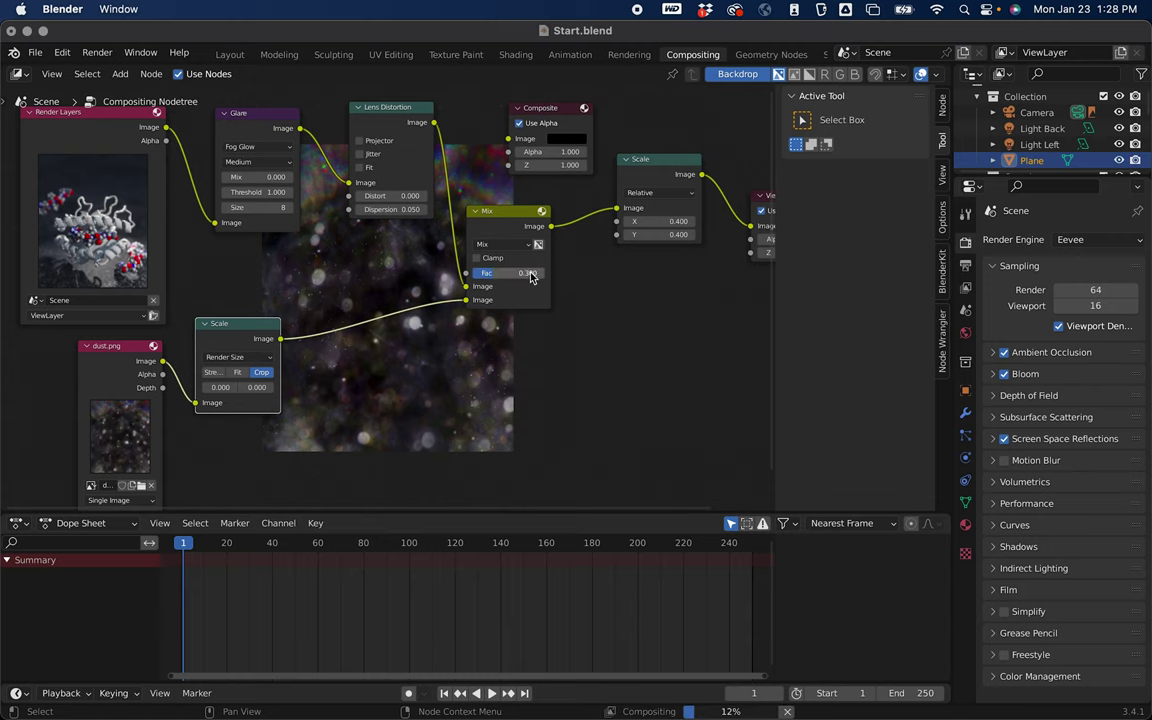
{"action": "key", "text": "Return"}
{"action": "middle_click_drag", "start_coordinate": [556, 398], "coordinate": [414, 205]}
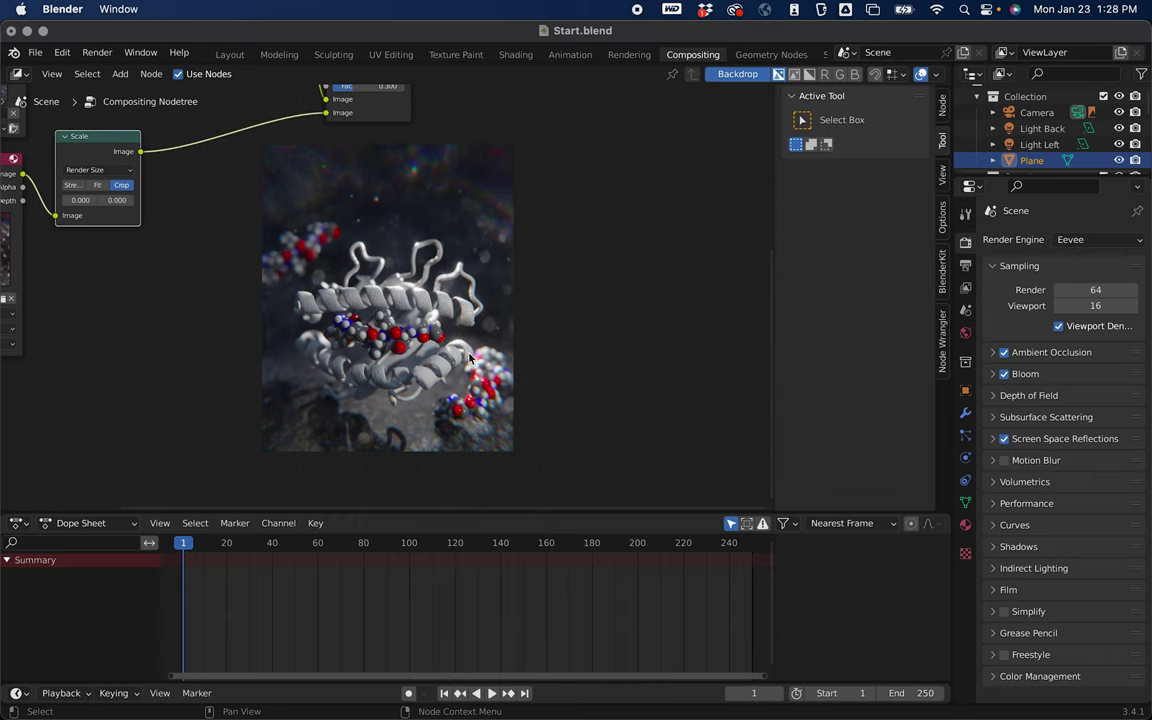
{"action": "middle_click_drag", "start_coordinate": [260, 233], "coordinate": [258, 415]}
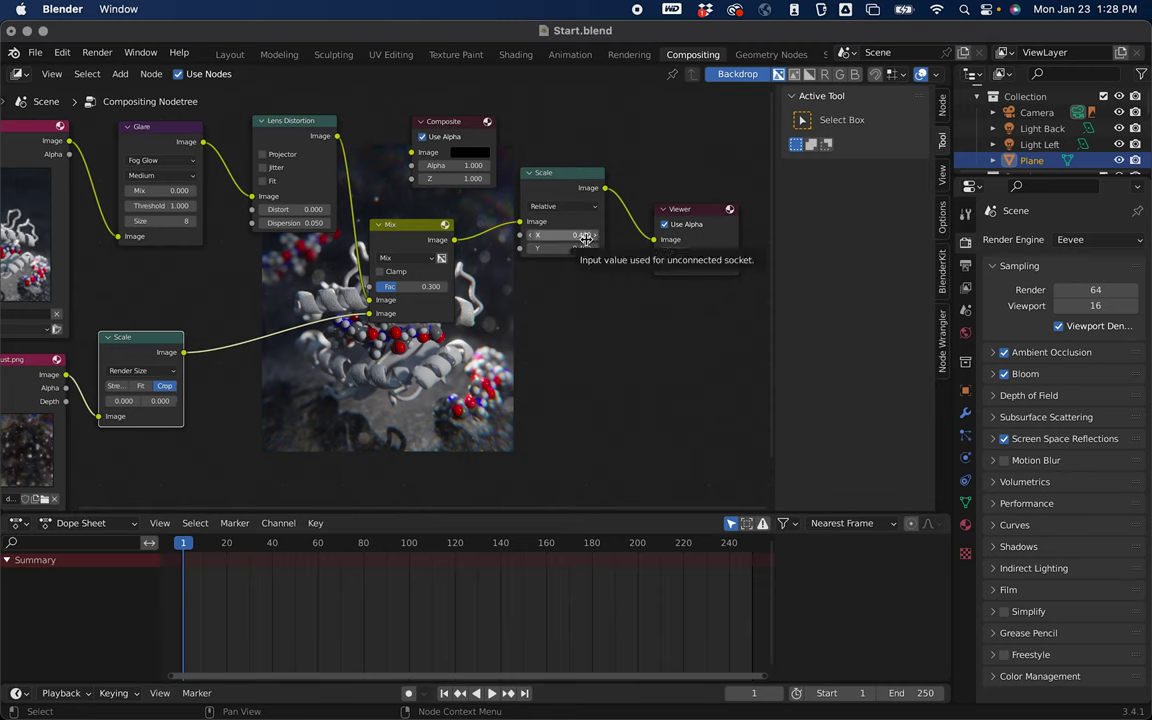
Lower the Mix factor to 0.200 and re-centre the nodes over the backdrop
{"action": "left_click", "coordinate": [410, 286]}
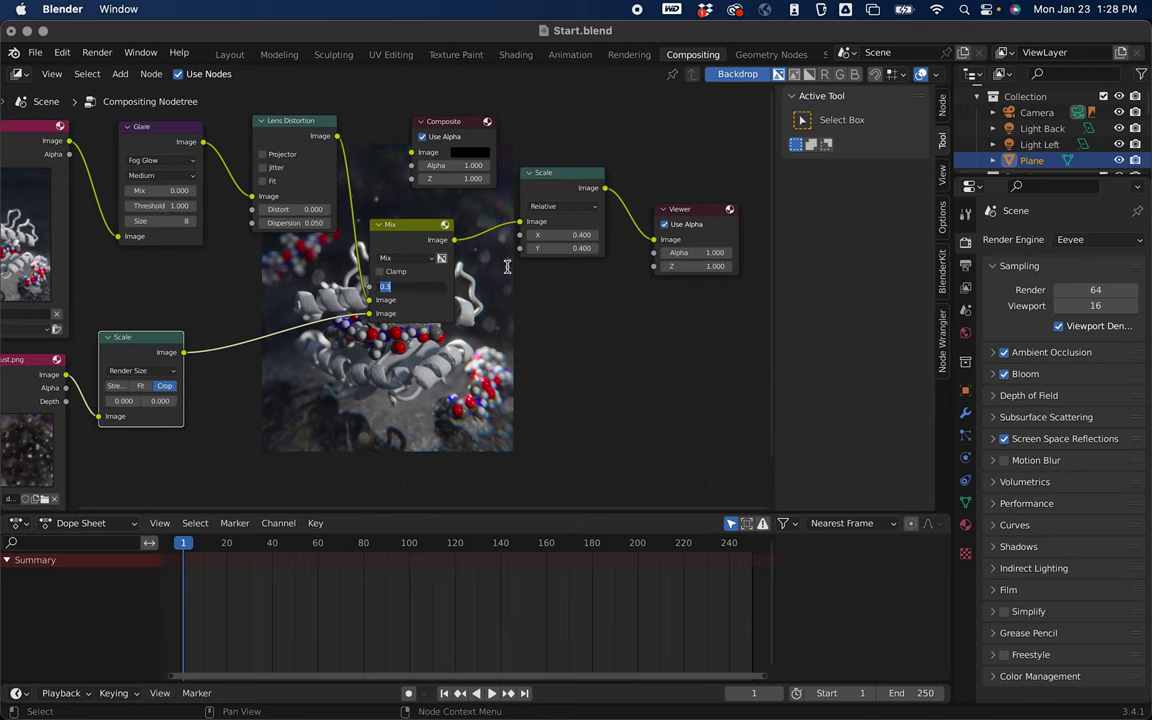
{"action": "type", "text": "0.2"}
{"action": "key", "text": "Return"}
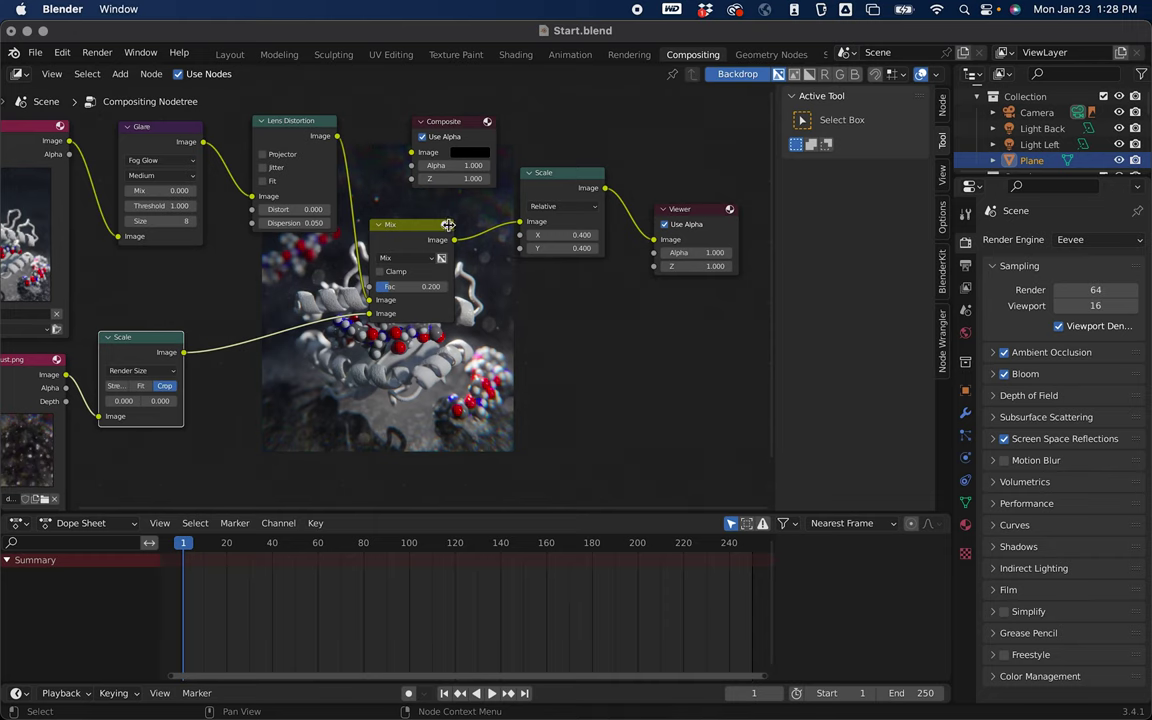
{"action": "scroll", "coordinate": [450, 210], "scroll_direction": "down", "scroll_amount": 5}
{"action": "scroll", "coordinate": [450, 210], "scroll_direction": "right", "scroll_amount": 3}
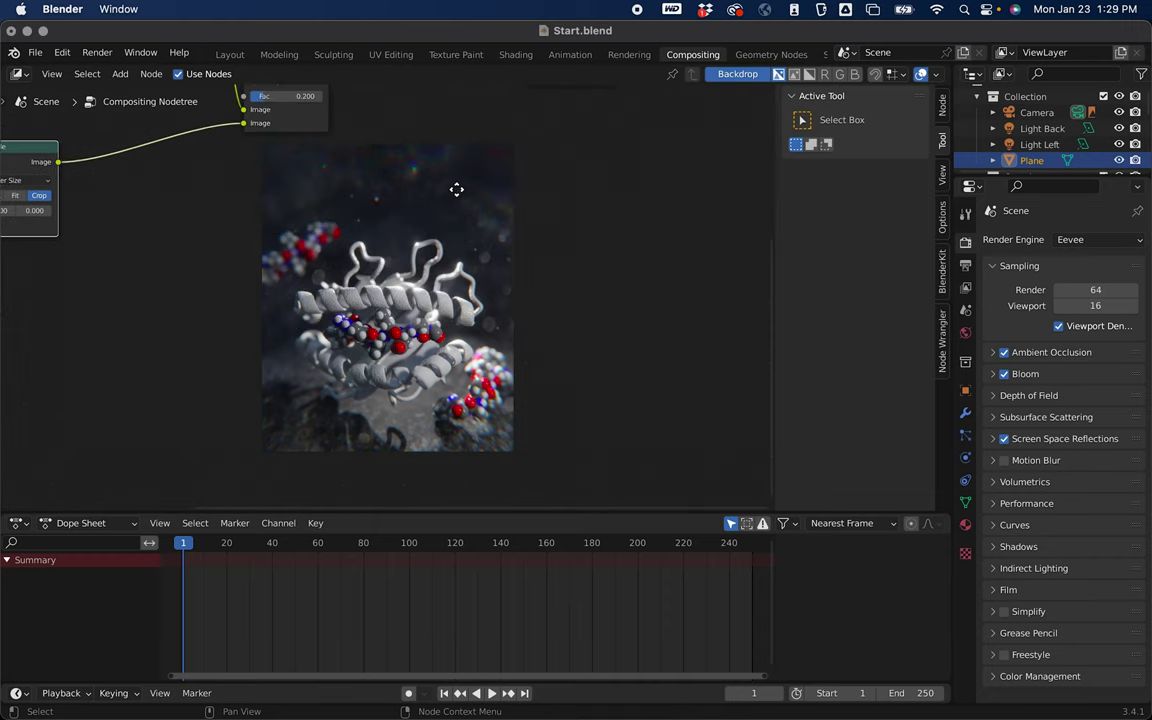
{"action": "middle_click_drag", "start_coordinate": [458, 190], "coordinate": [602, 383]}
{"action": "scroll", "coordinate": [602, 383], "scroll_direction": "down", "scroll_amount": 2}
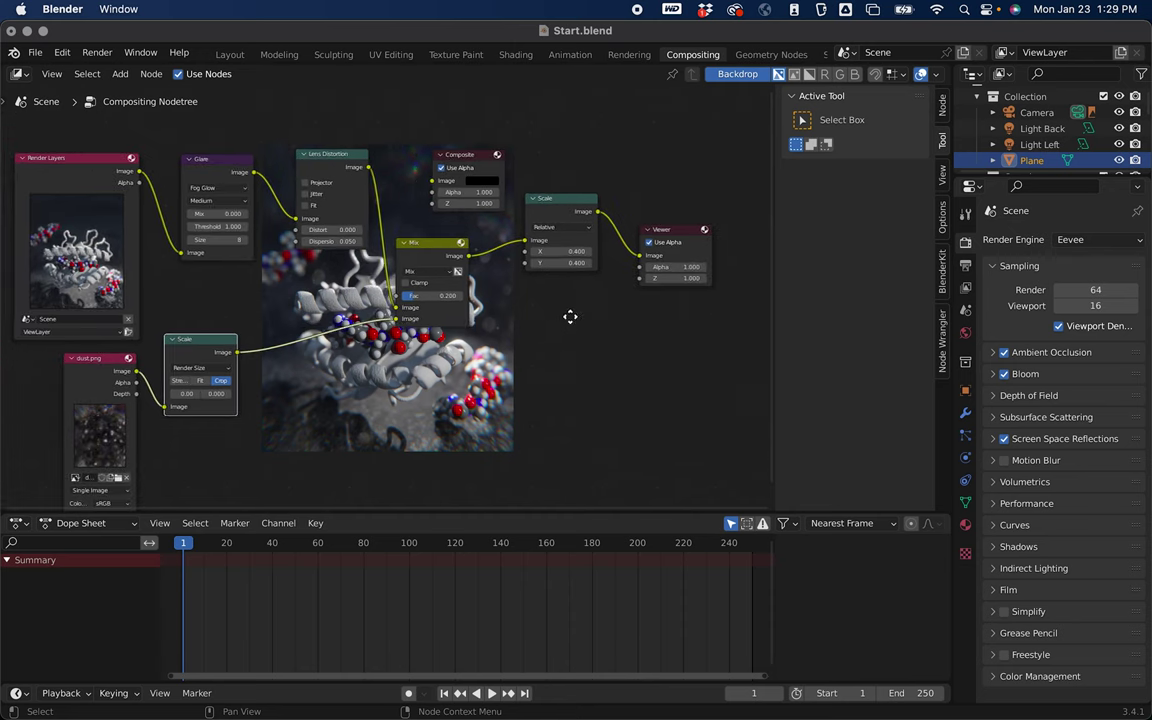
{"action": "middle_click_drag", "start_coordinate": [570, 316], "coordinate": [536, 328]}
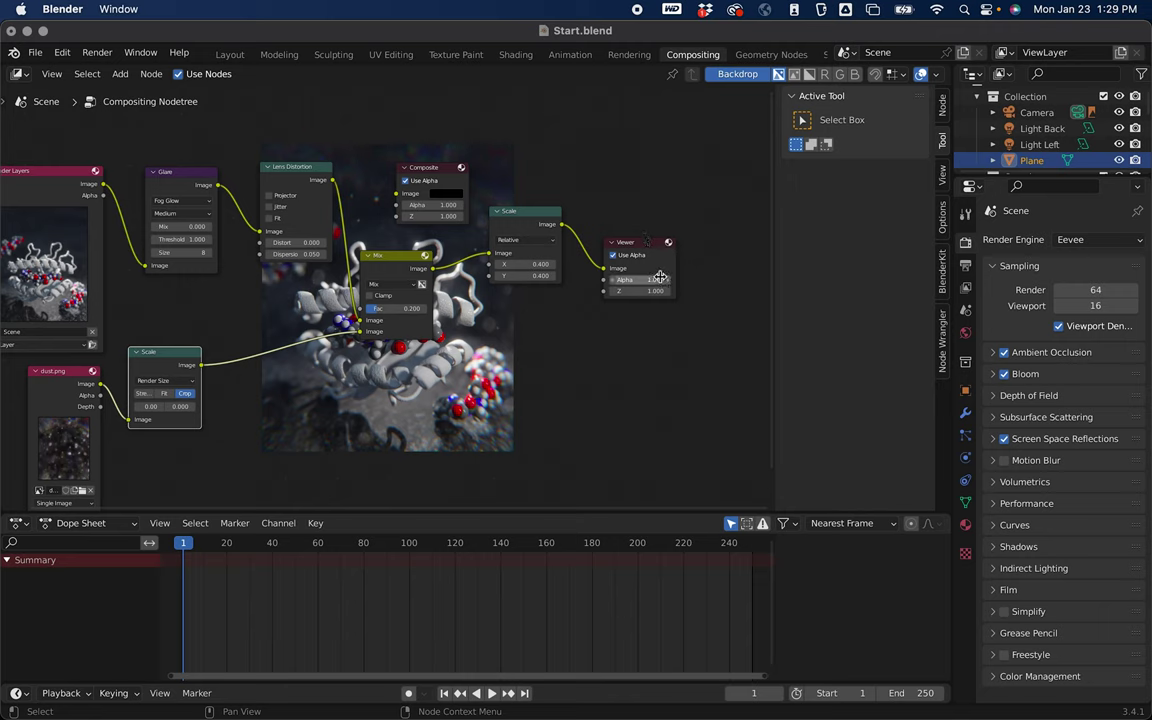
Link the Mix output to the Composite Image input and reposition the Scale node
{"action": "left_click_drag", "start_coordinate": [454, 164], "coordinate": [547, 140]}
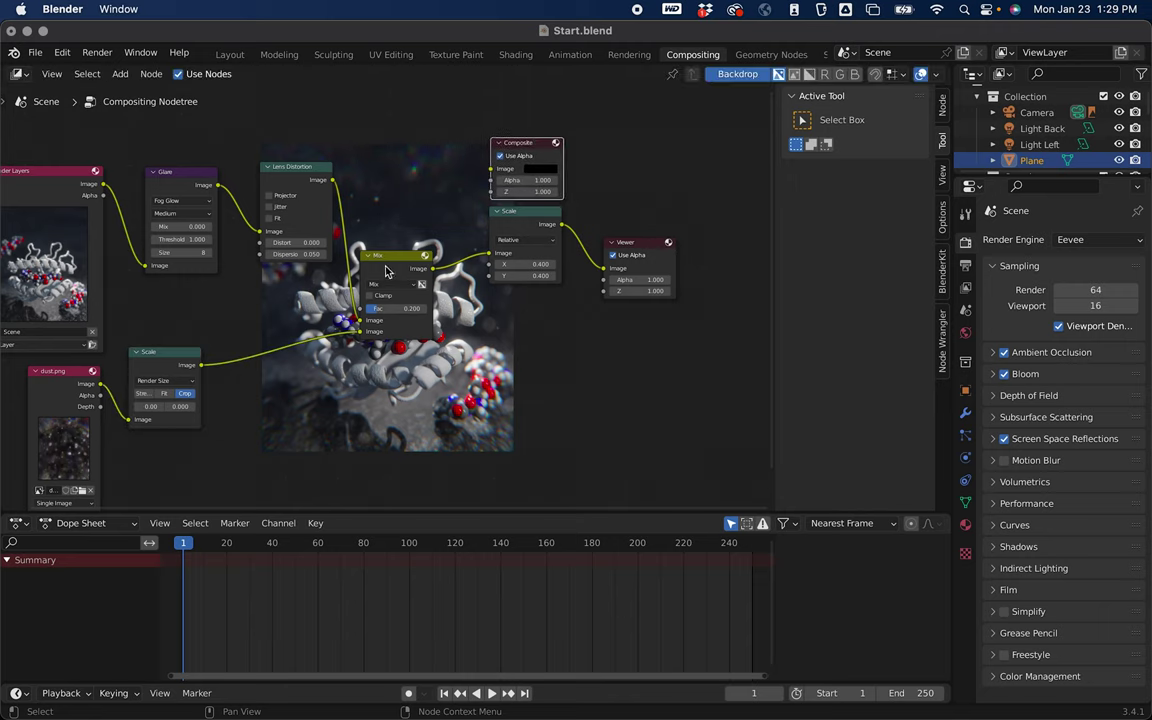
{"action": "left_click_drag", "start_coordinate": [432, 268], "coordinate": [490, 178]}
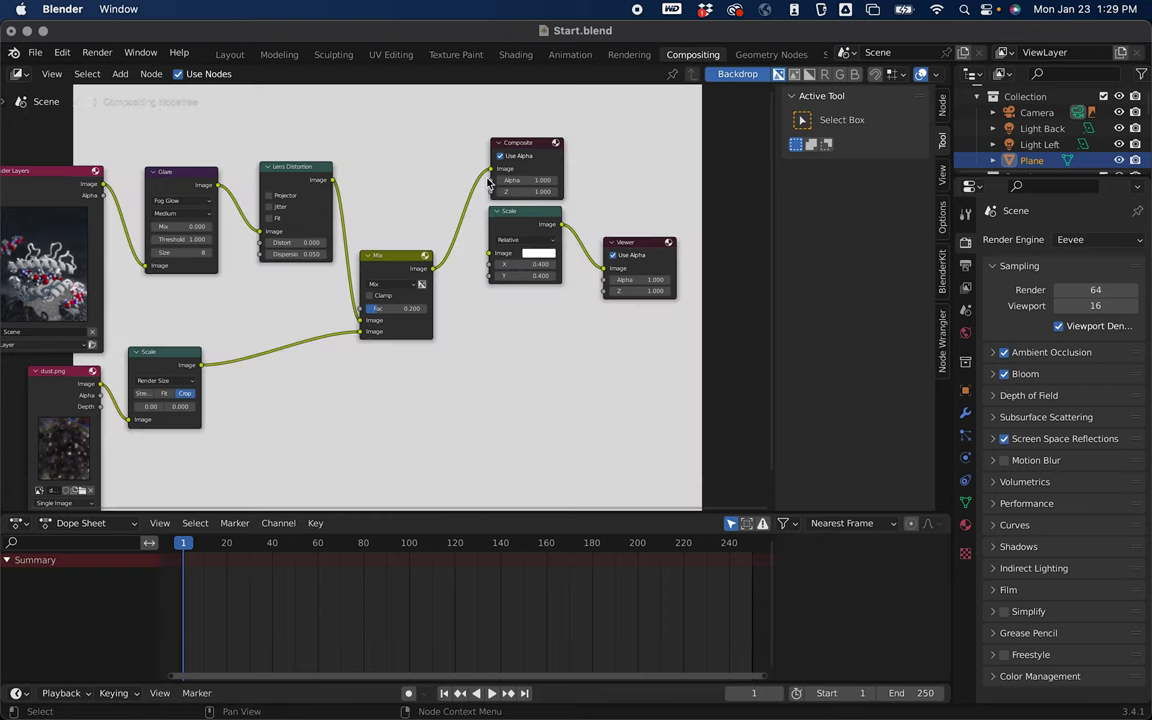
{"action": "left_click", "coordinate": [531, 220]}
{"action": "left_click_drag", "start_coordinate": [531, 220], "coordinate": [555, 247]}
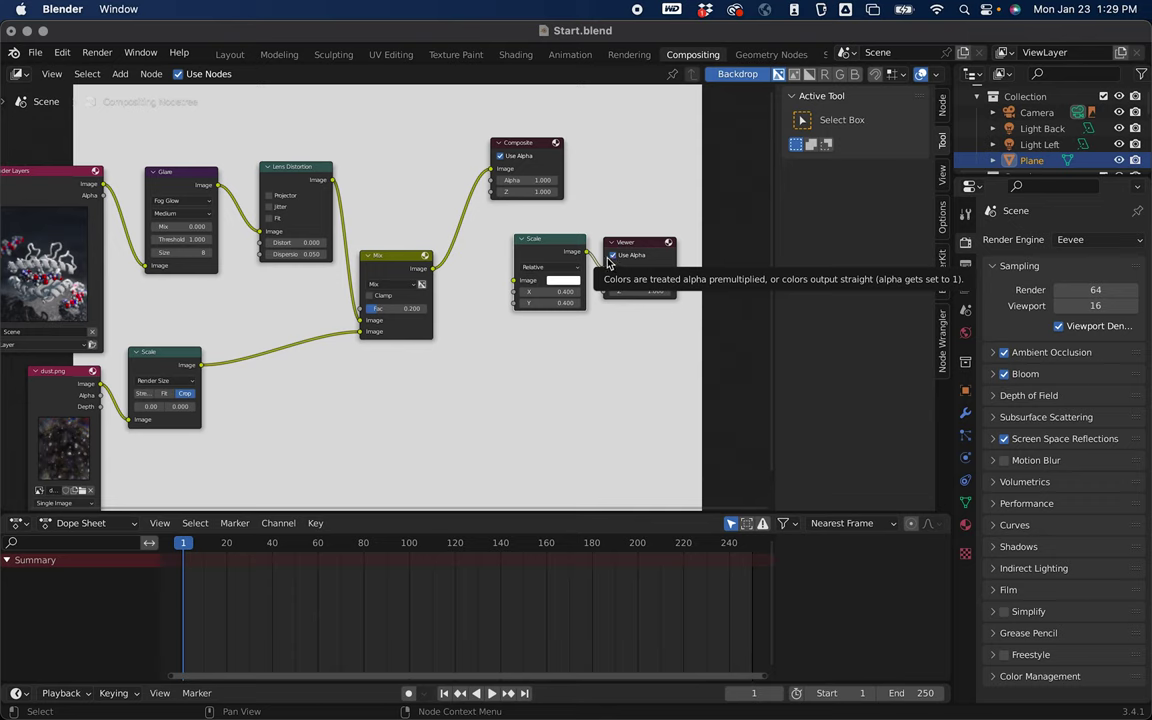
Move the Composite node slightly lower and return to the Layout workspace
{"action": "scroll", "coordinate": [607, 261], "scroll_direction": "down", "scroll_amount": 1}
{"action": "left_click_drag", "start_coordinate": [509, 160], "coordinate": [484, 191]}
{"action": "scroll", "coordinate": [483, 298], "scroll_direction": "left", "scroll_amount": 5}
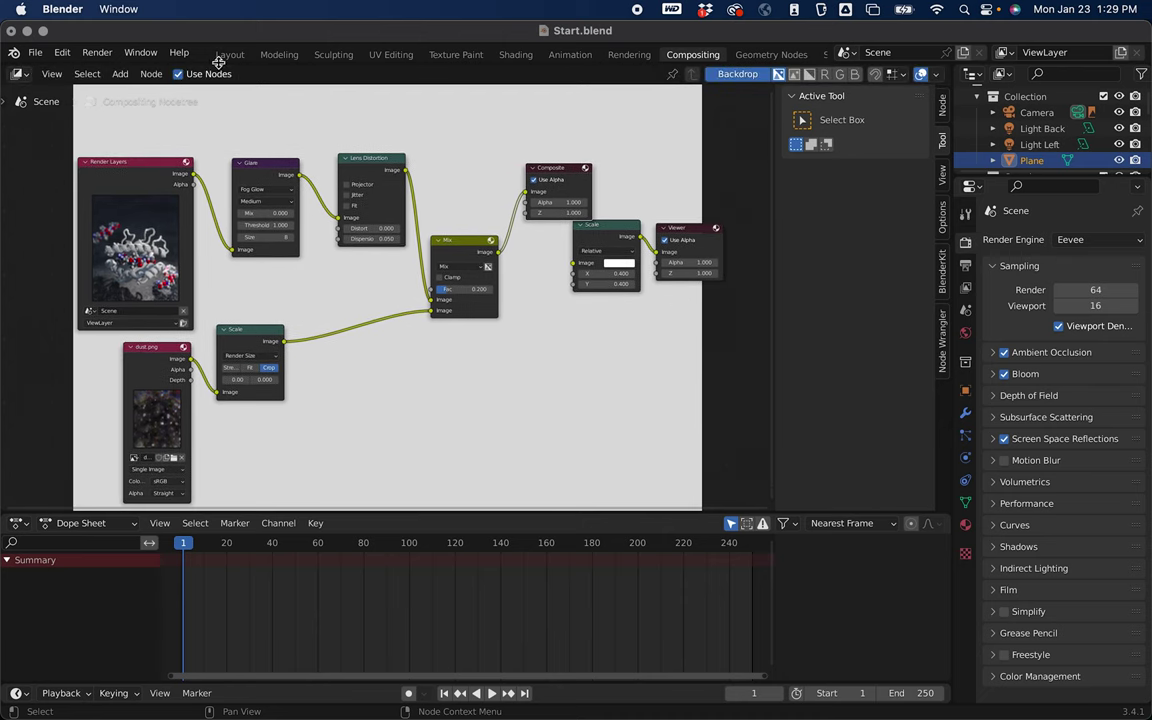
{"action": "left_click", "coordinate": [229, 54]}
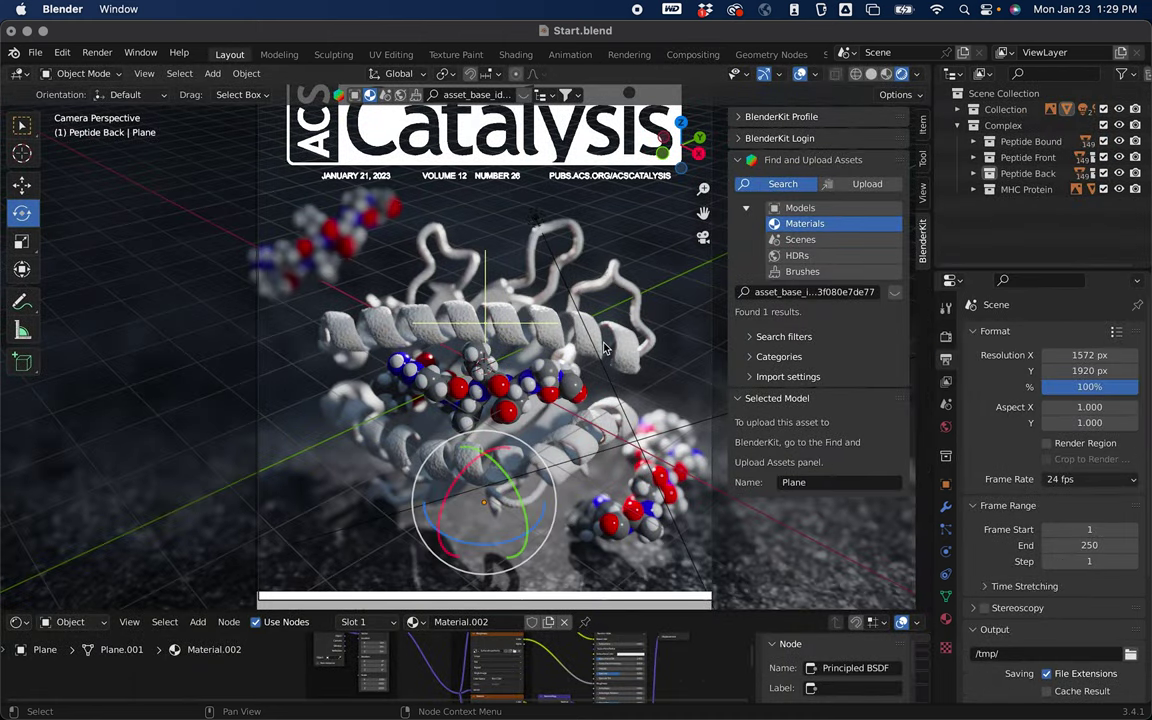
Render the final cover image with the 0.2 dust overlay
{"action": "scroll", "coordinate": [604, 349], "scroll_direction": "down", "scroll_amount": 2}
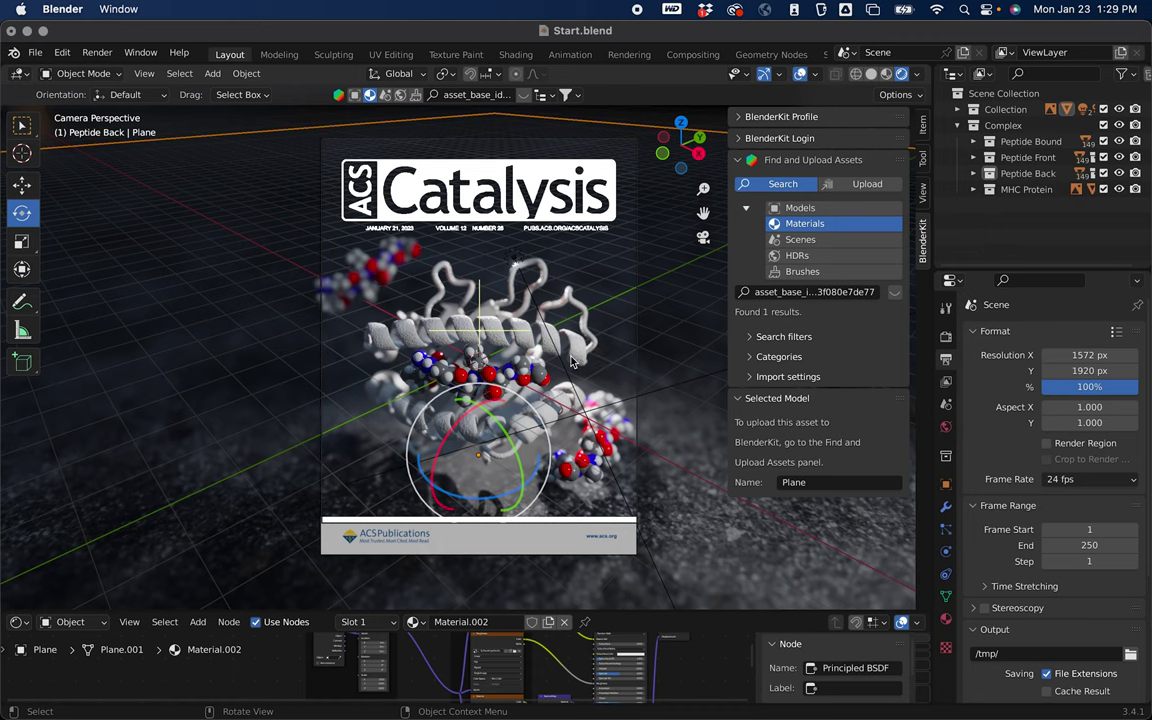
{"action": "left_click", "coordinate": [96, 55]}
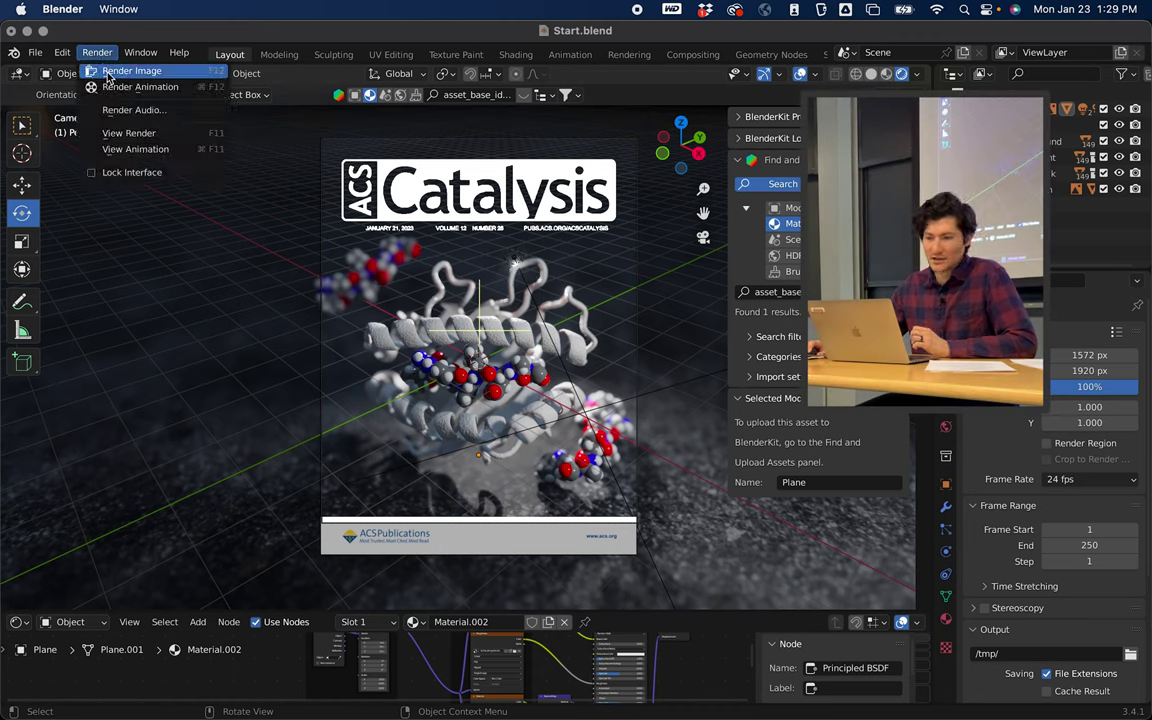
{"action": "left_click", "coordinate": [108, 77]}
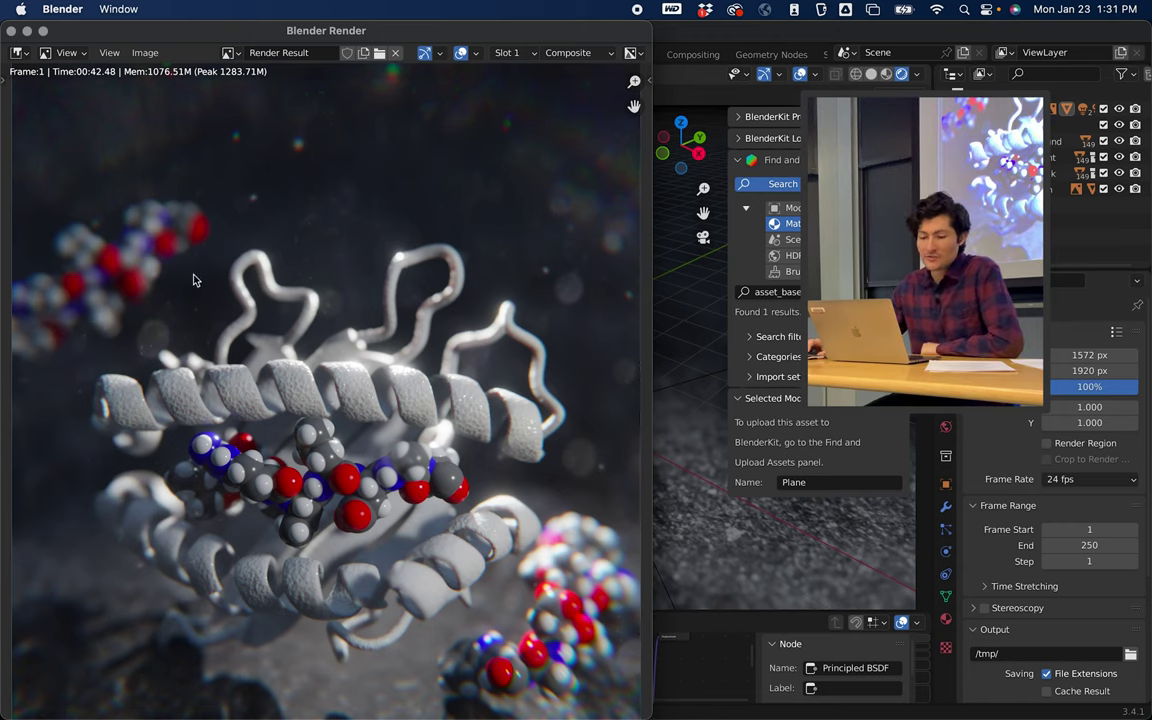
{"action": "scroll", "coordinate": [234, 352], "scroll_direction": "down", "scroll_amount": 3}
{"action": "scroll", "coordinate": [234, 352], "scroll_direction": "up", "scroll_amount": 1}
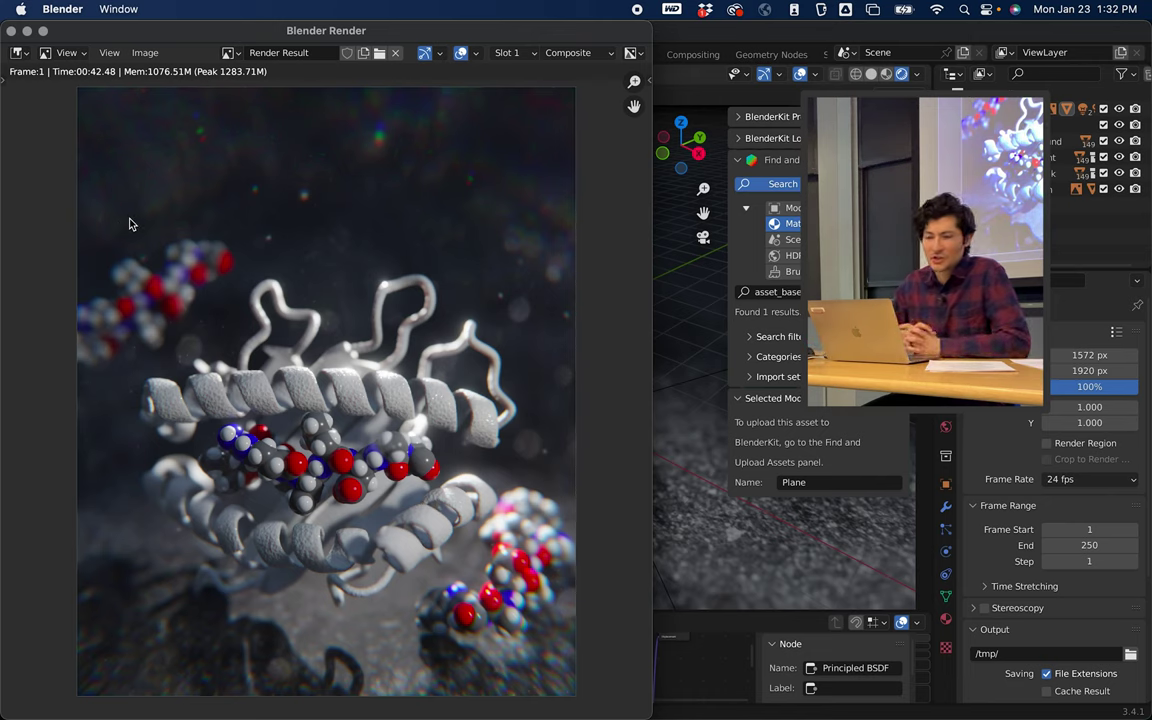
Close the Blender Render window to return to the camera view of the ACS Catalysis cover scene
{"action": "left_click", "coordinate": [12, 31]}
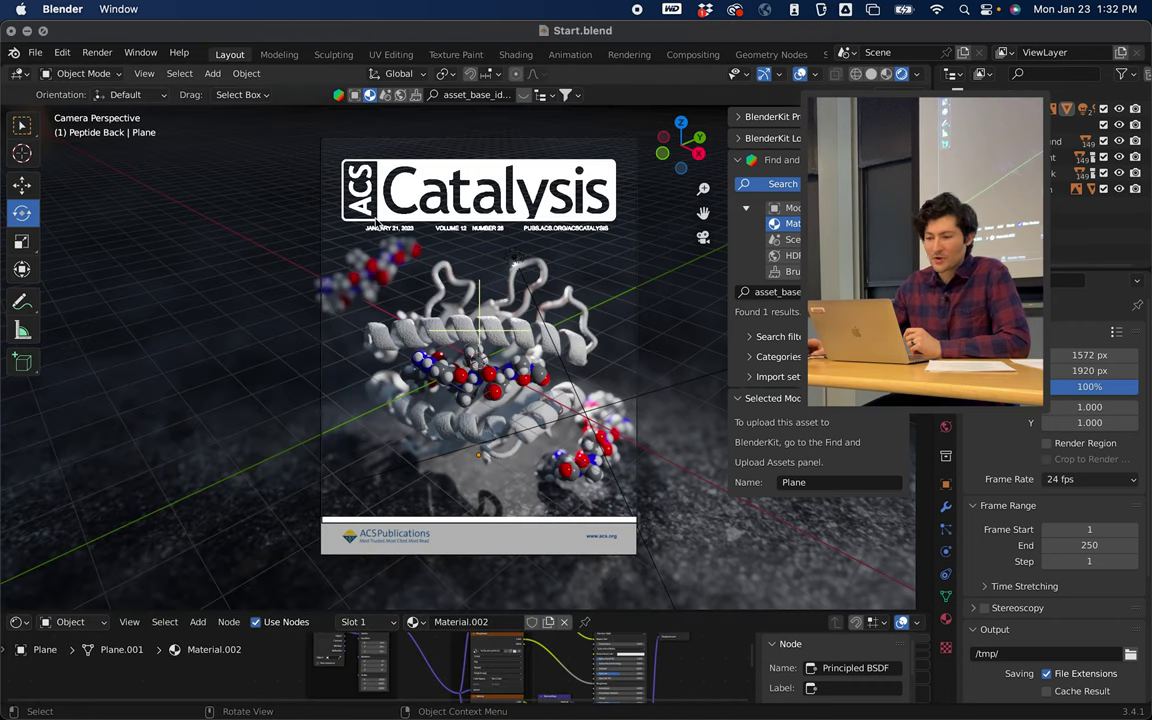